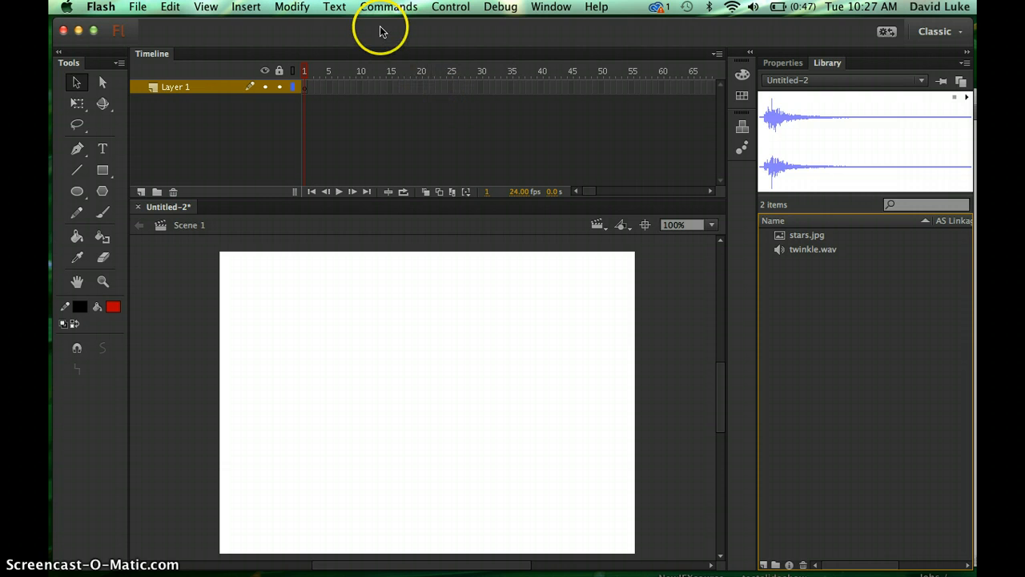
Step: Set the document's stage size to 800 by 600 pixels in the document settings
click(292, 6)
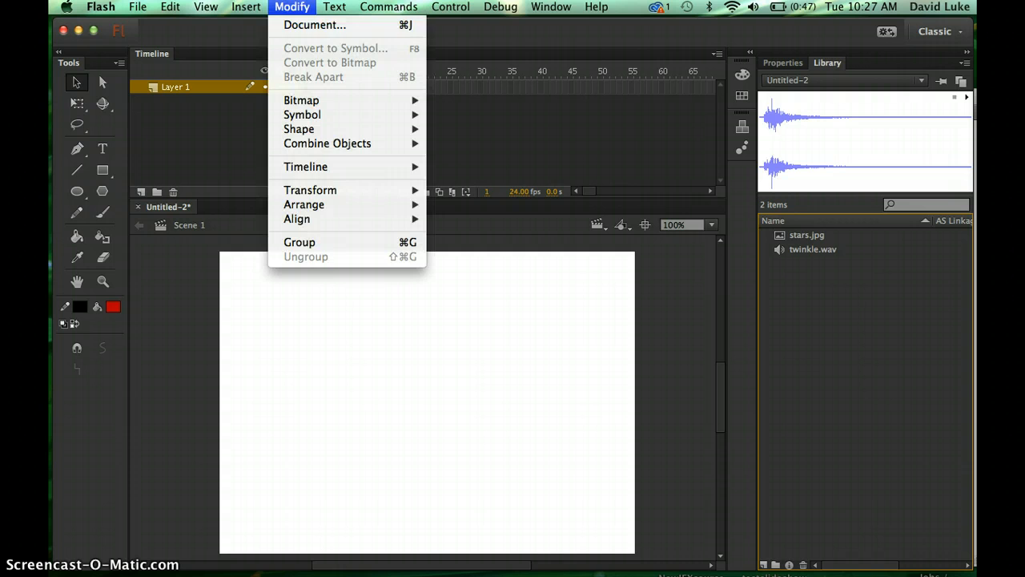
click(307, 32)
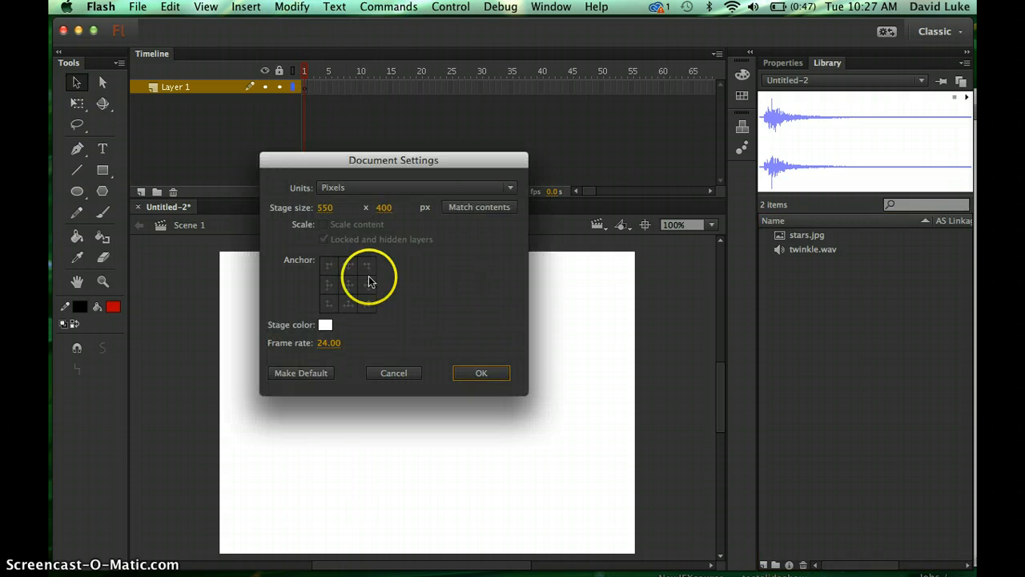
click(325, 210)
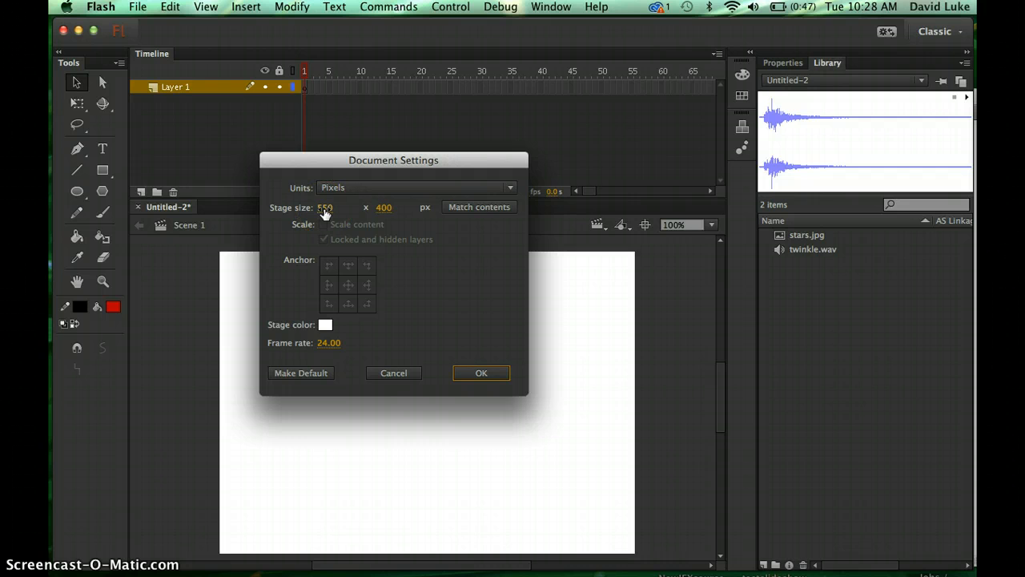
click(325, 208)
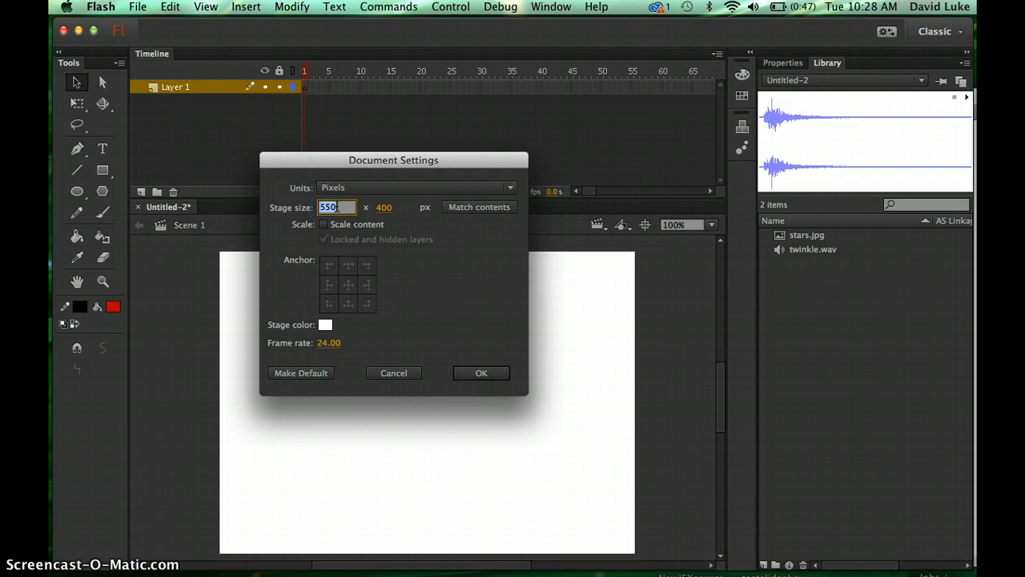
text(800)
click(386, 207)
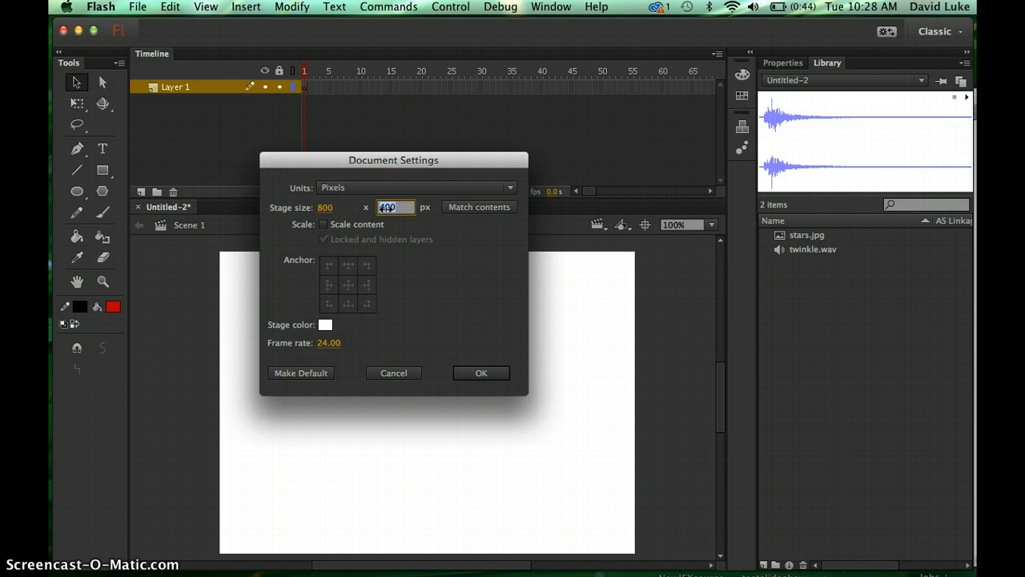
text(600)
Step: Change the stage color to dark gray and apply the document settings
click(328, 326)
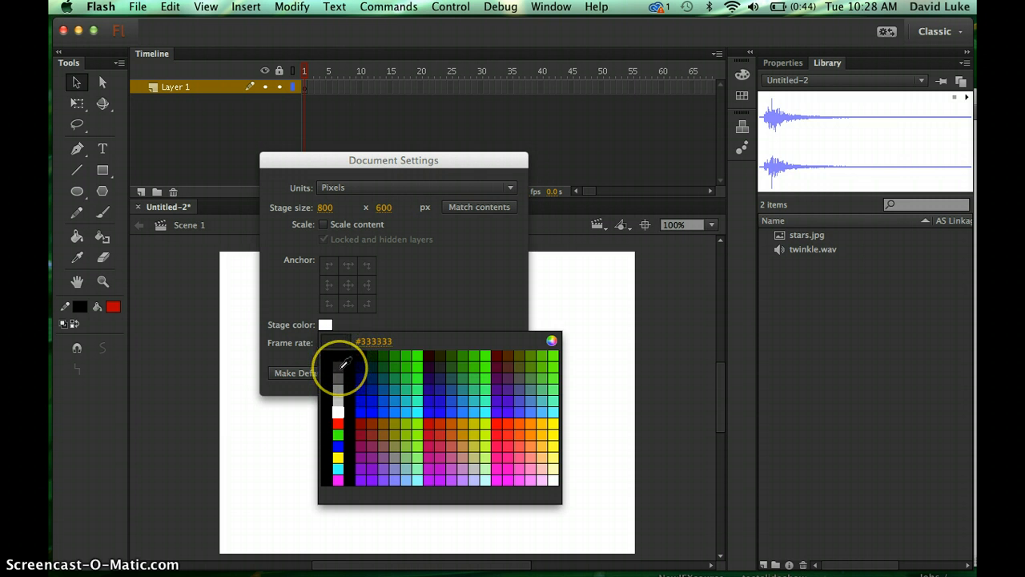
click(340, 367)
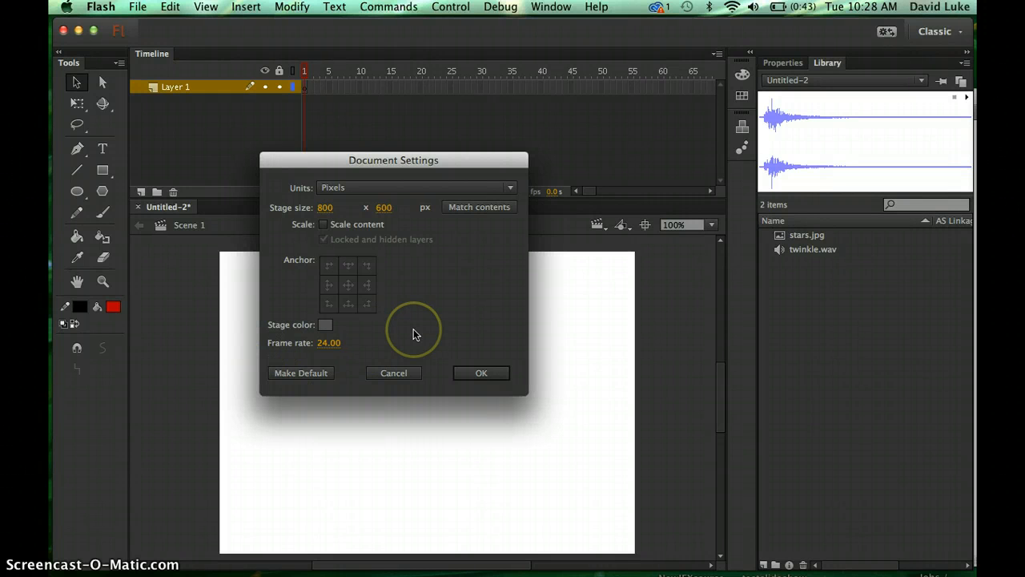
click(485, 373)
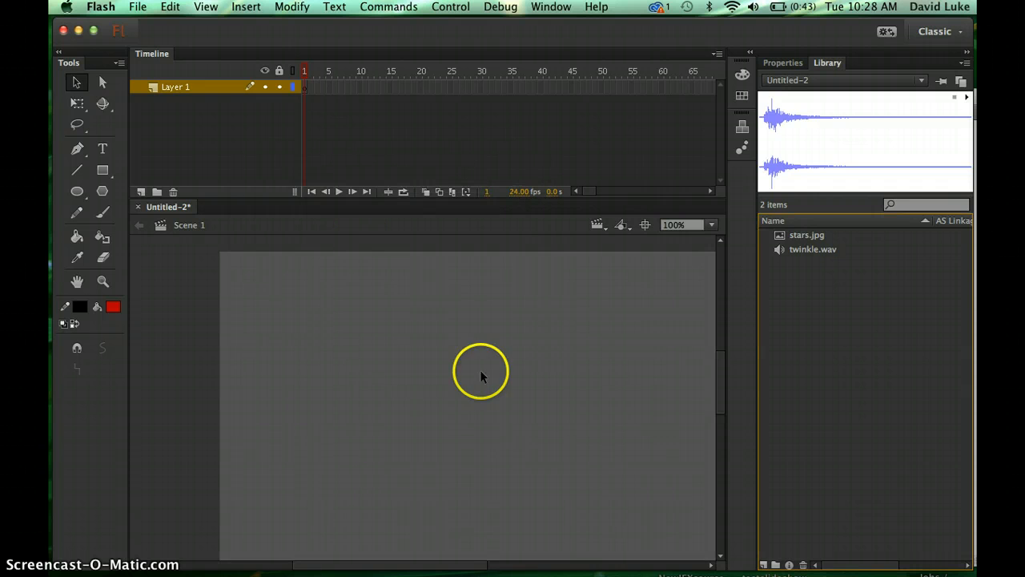
Step: Create a new graphic symbol named Twinkle in the library root
key(super+minus)
key(space)
drag(463, 391, 402, 349)
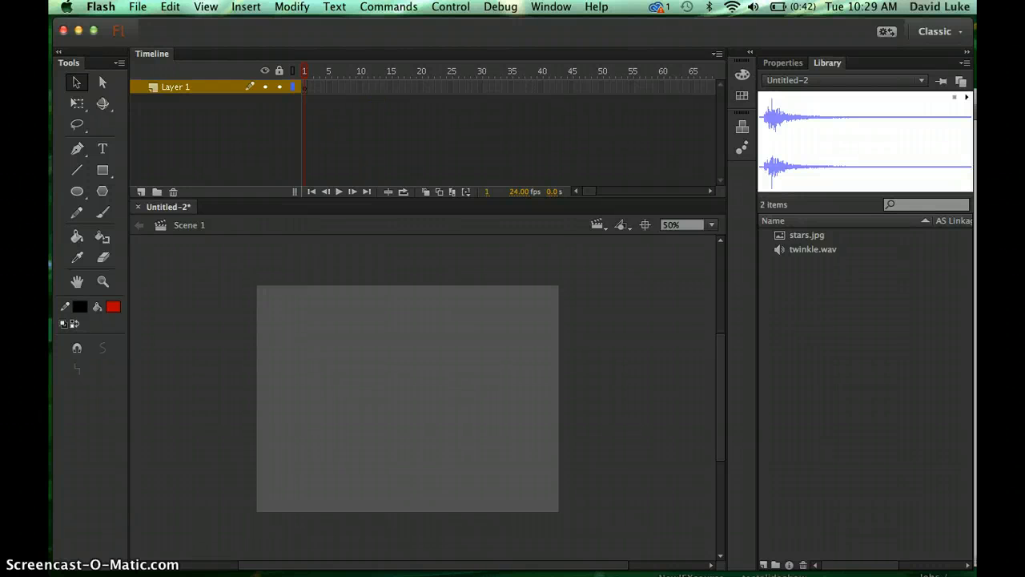
click(292, 8)
mouse_move(246, 7)
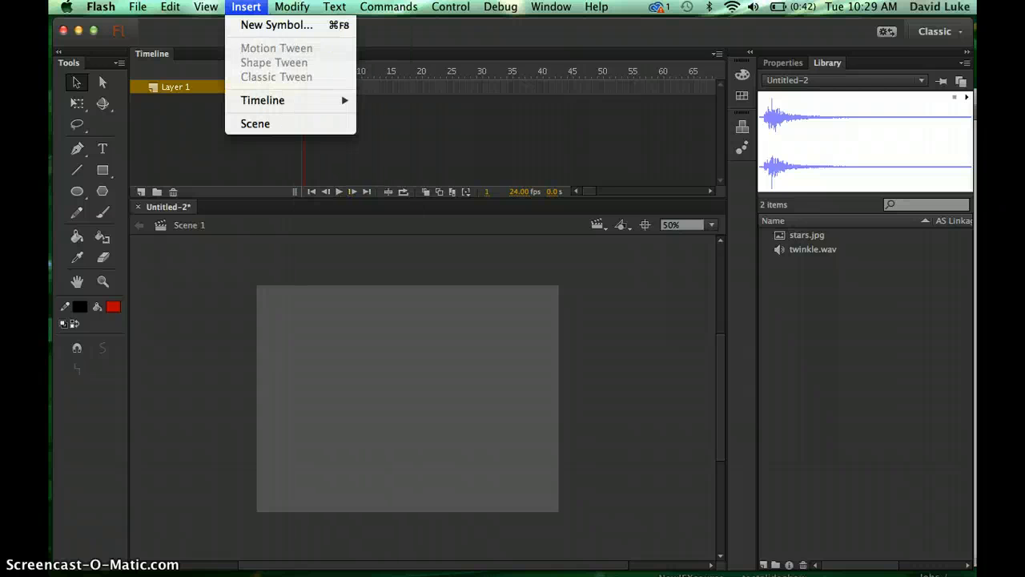
click(271, 26)
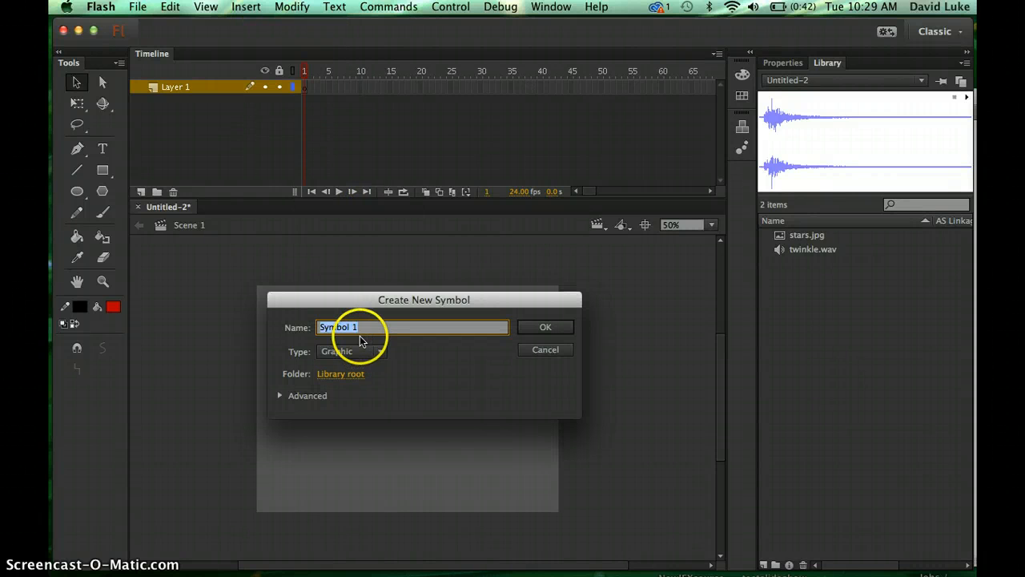
text(Twinkle)
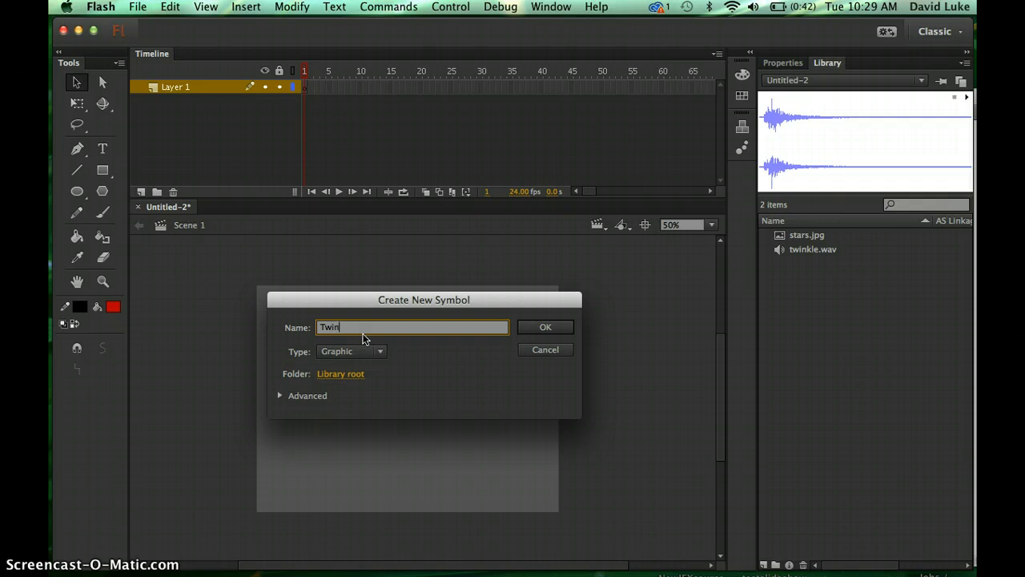
click(415, 351)
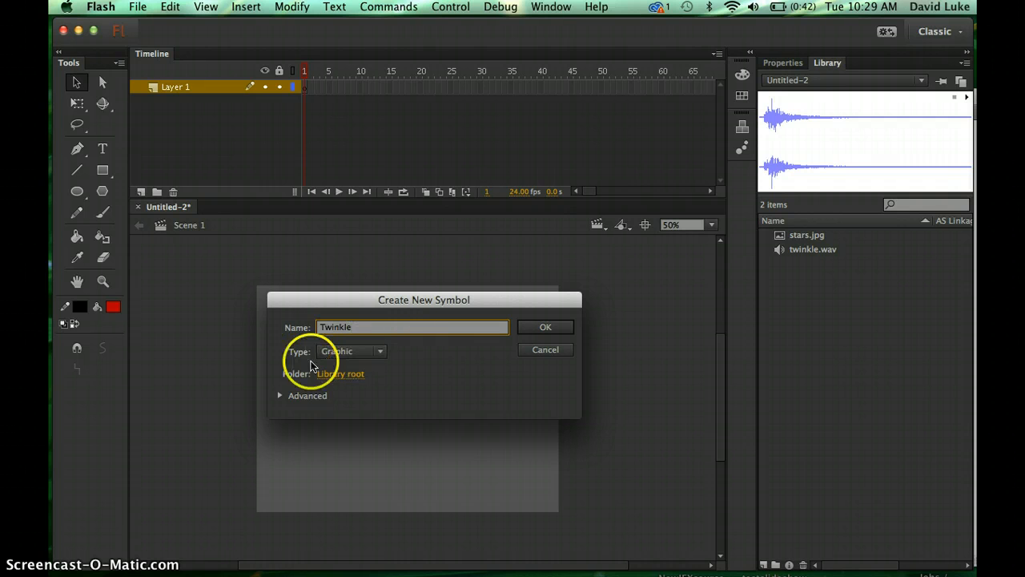
click(550, 332)
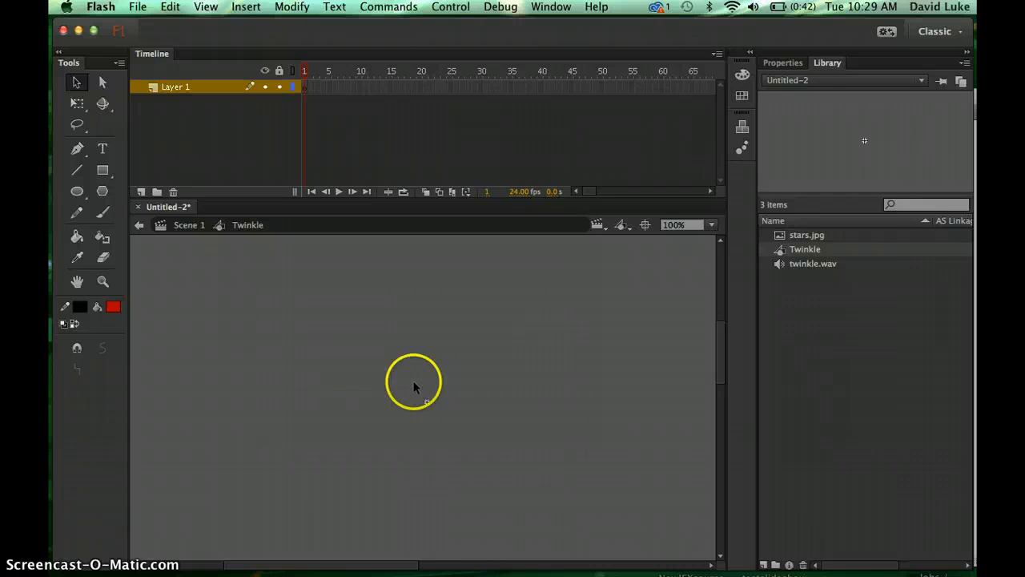
Step: Draw a text box about 440 px wide near the symbol's center and keep its type as Static Text
click(104, 150)
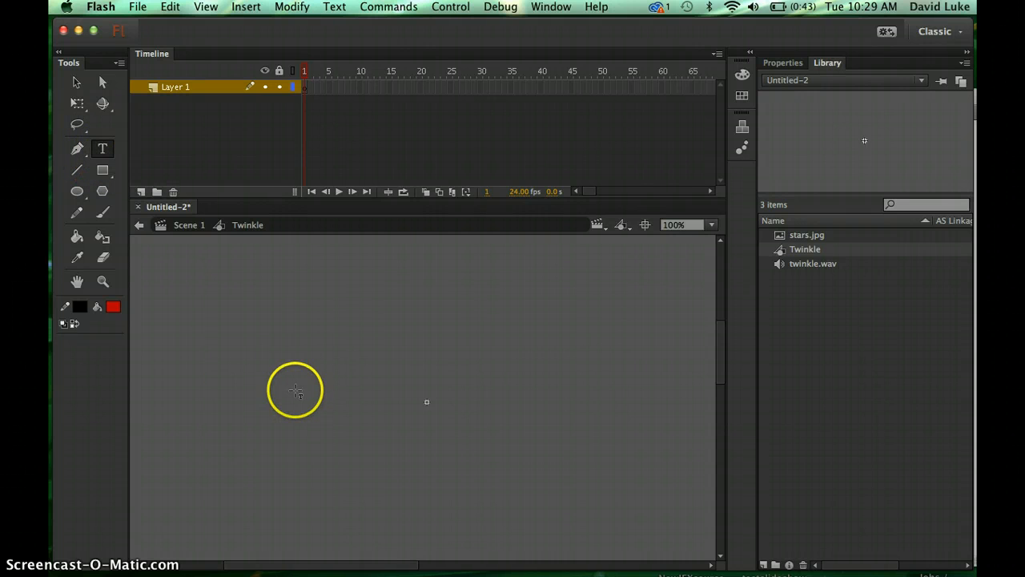
mouse_move(277, 391)
mouse_down()
mouse_move(479, 436)
mouse_move(610, 430)
mouse_up()
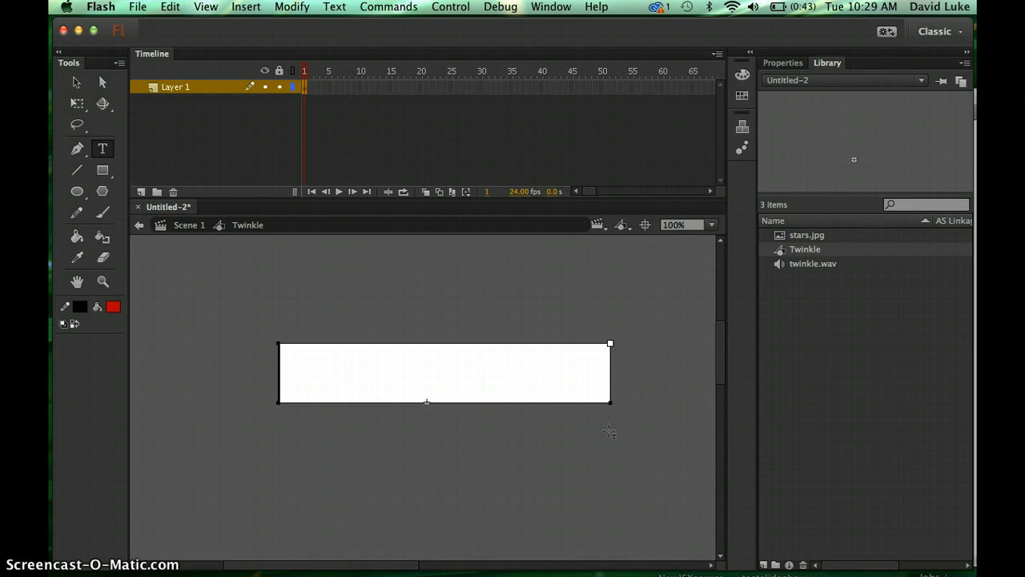
click(775, 63)
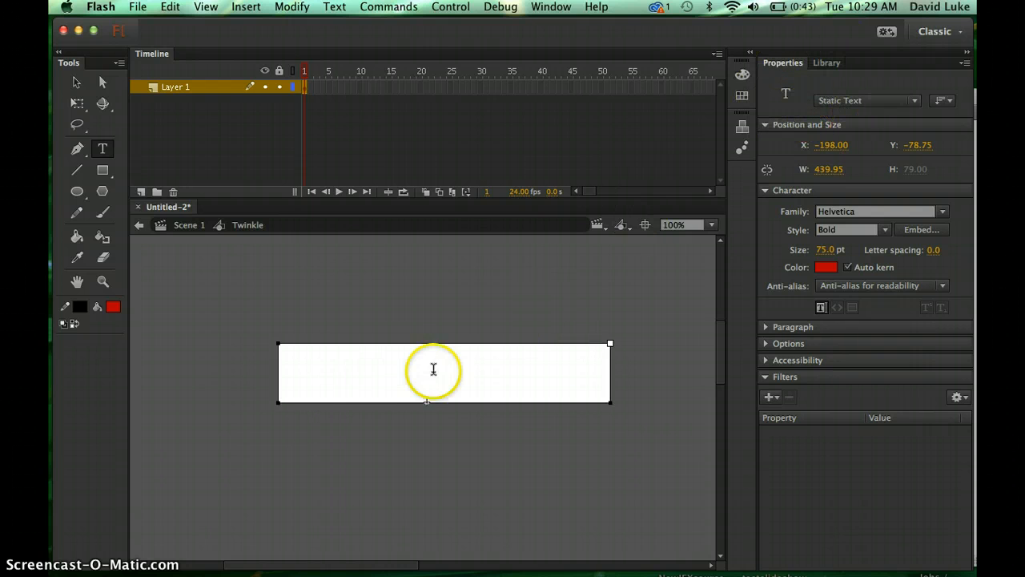
click(834, 104)
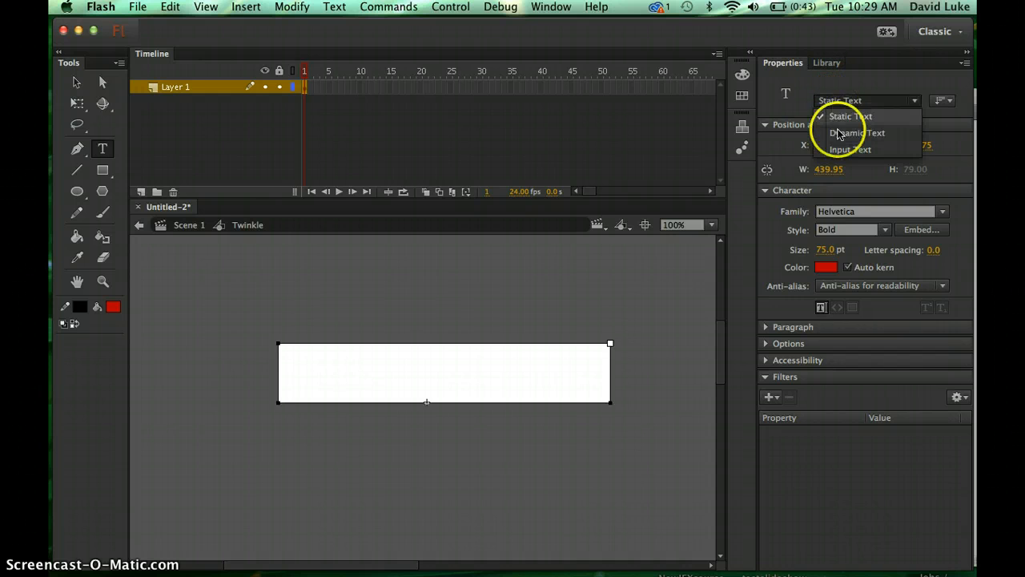
click(831, 83)
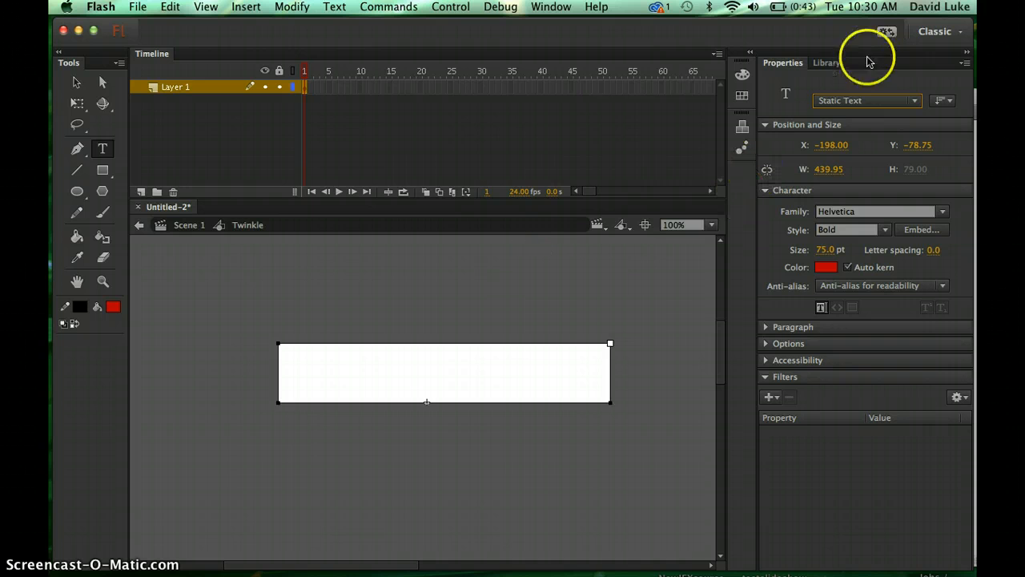
Step: Enter the word TWINKLE in capitals in the text box
click(335, 371)
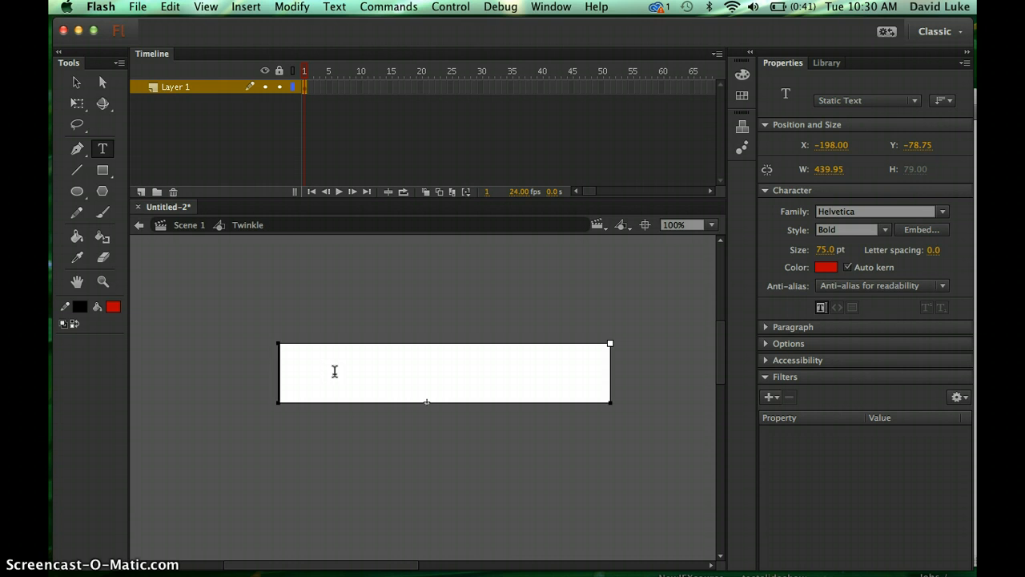
text(Tw)
key(BackSpace)
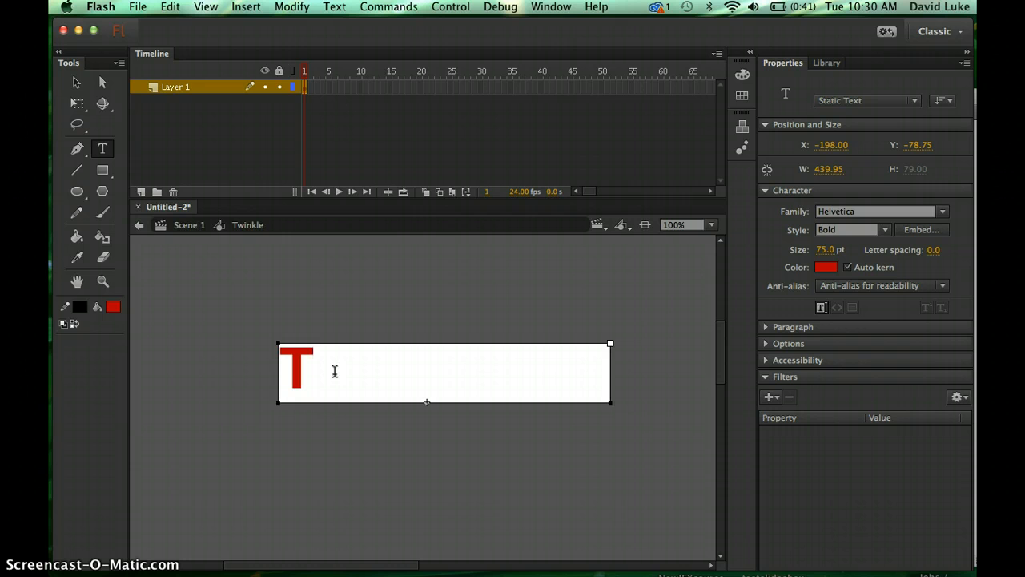
text(WINKLE)
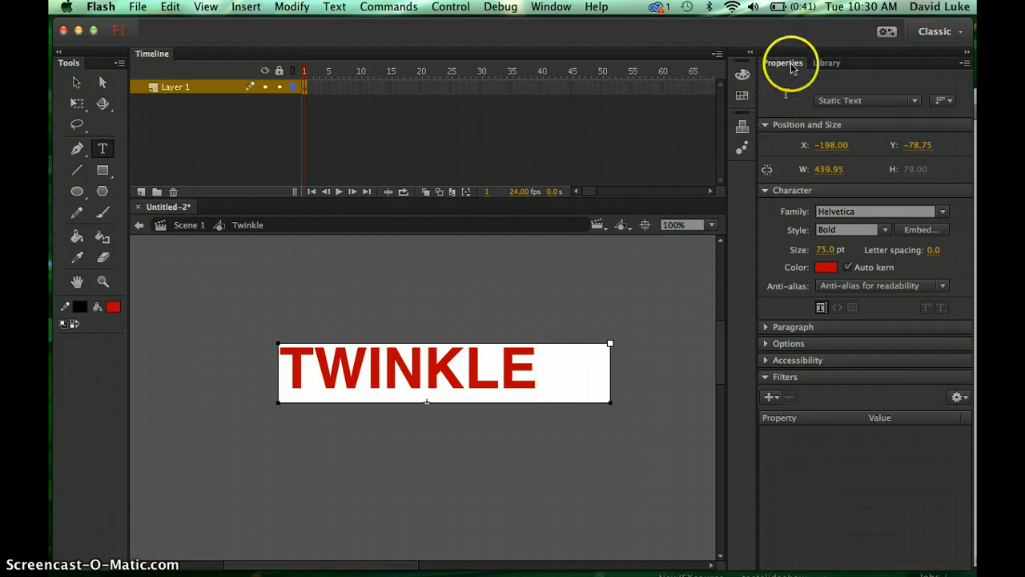
Step: Select the word TWINKLE and examine the available font families, keeping Helvetica
click(497, 369)
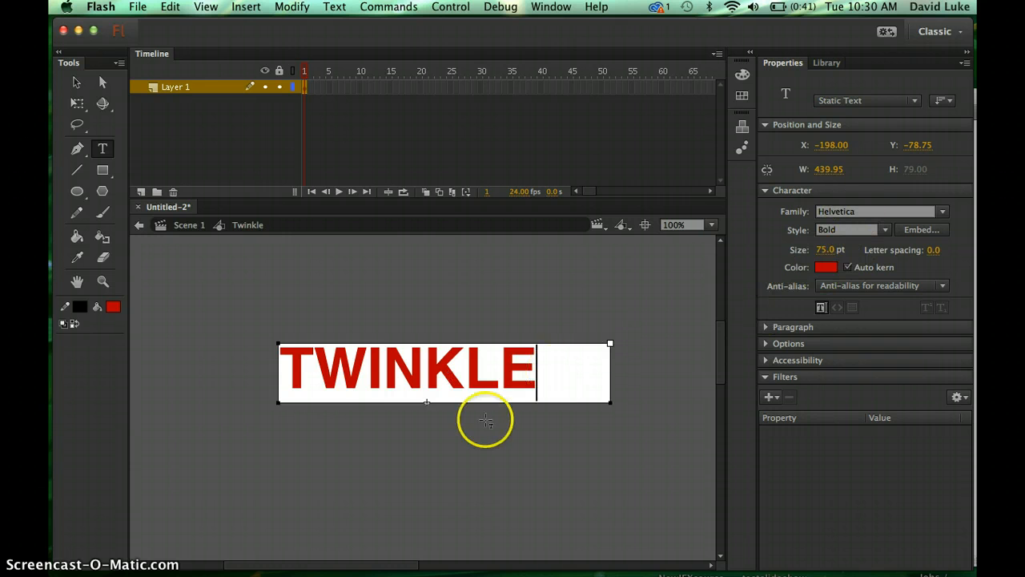
double_click(429, 357)
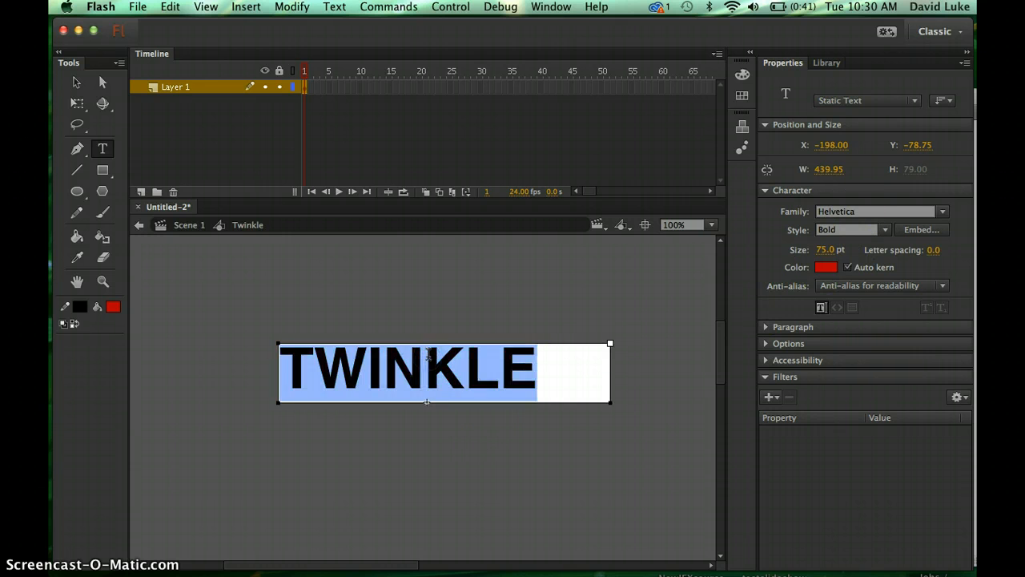
click(854, 214)
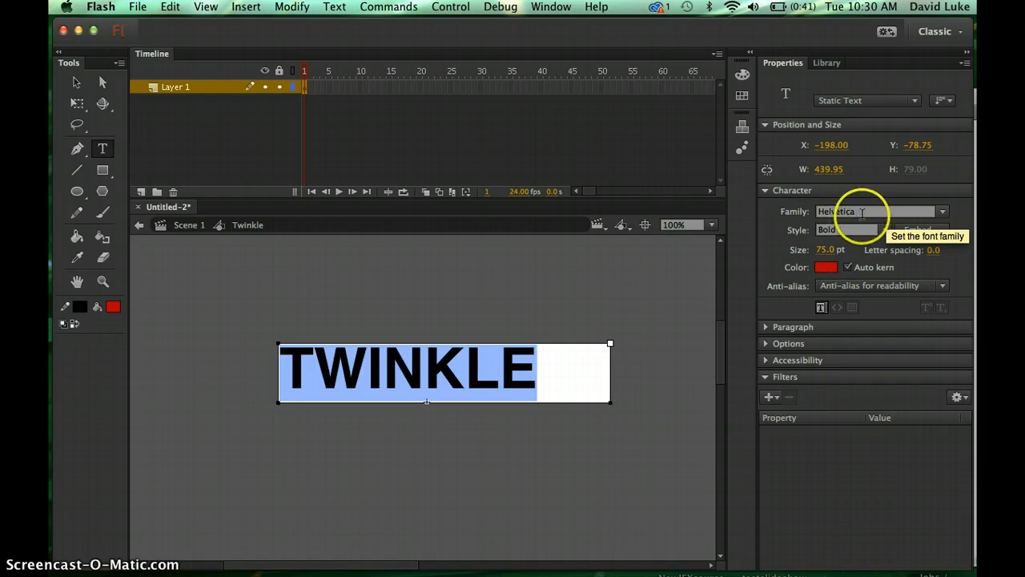
click(946, 215)
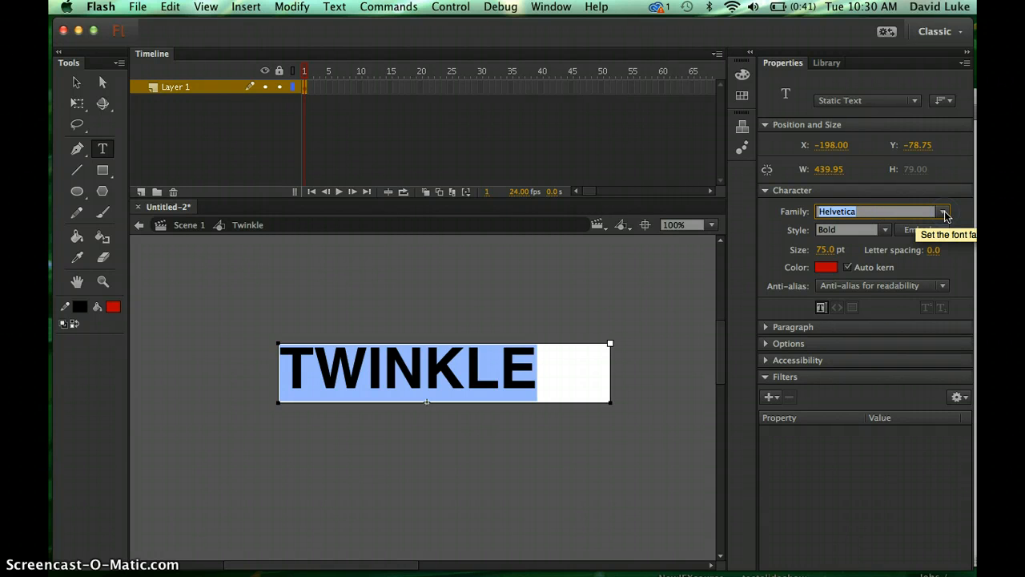
click(946, 215)
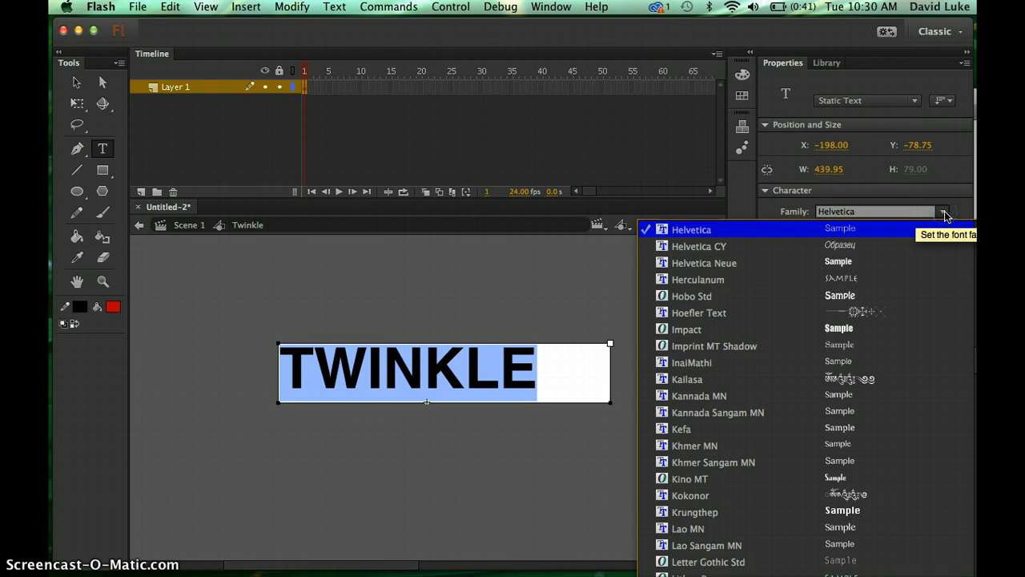
click(958, 210)
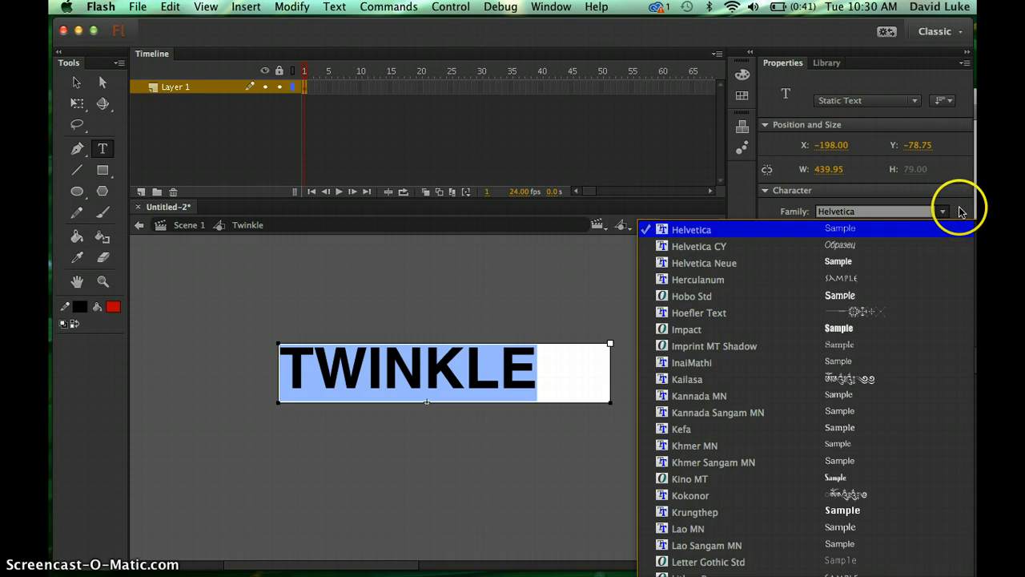
click(962, 211)
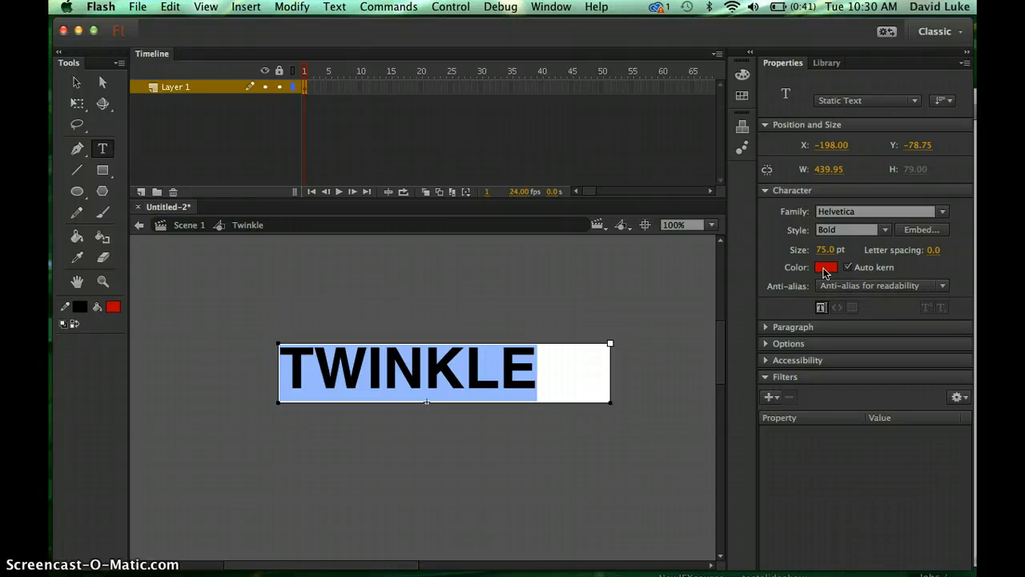
Step: Select the whole word TWINKLE and set its text color to red
click(478, 367)
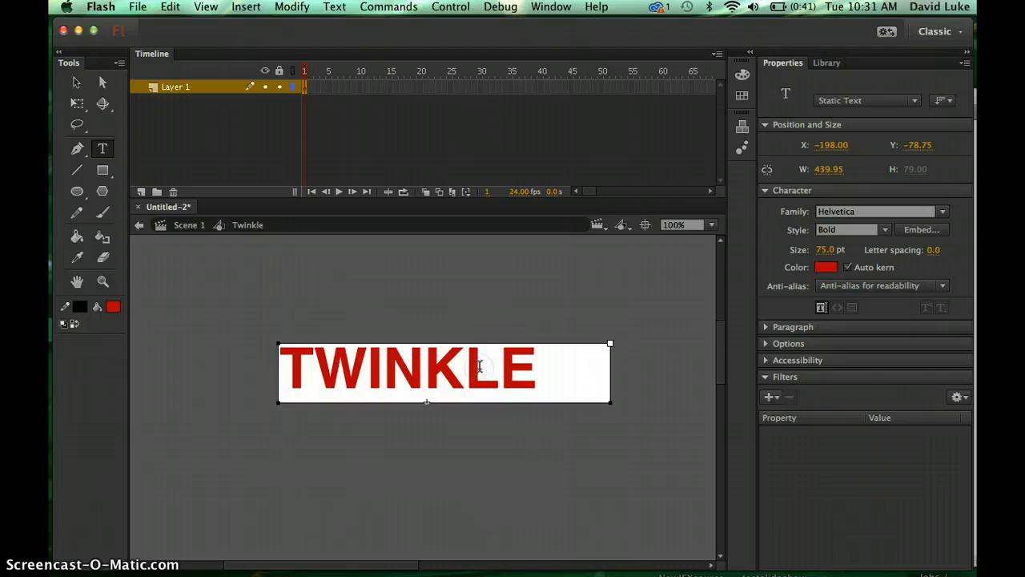
double_click(478, 367)
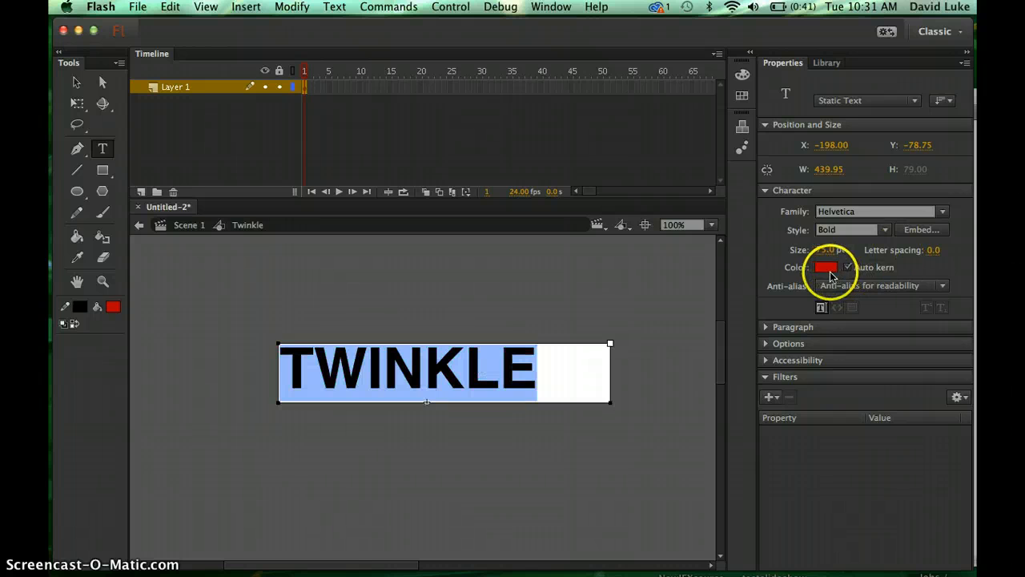
click(829, 271)
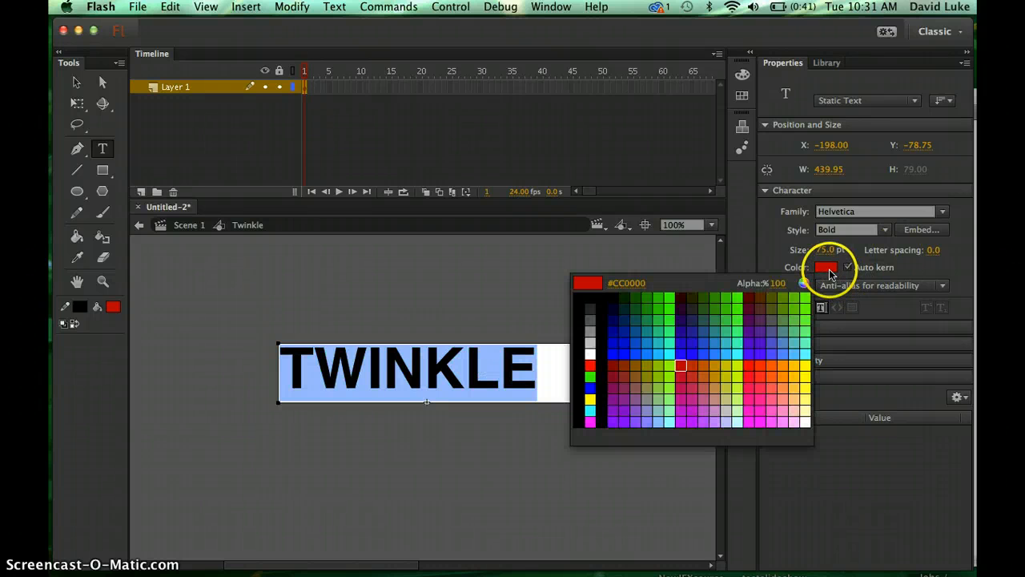
click(680, 367)
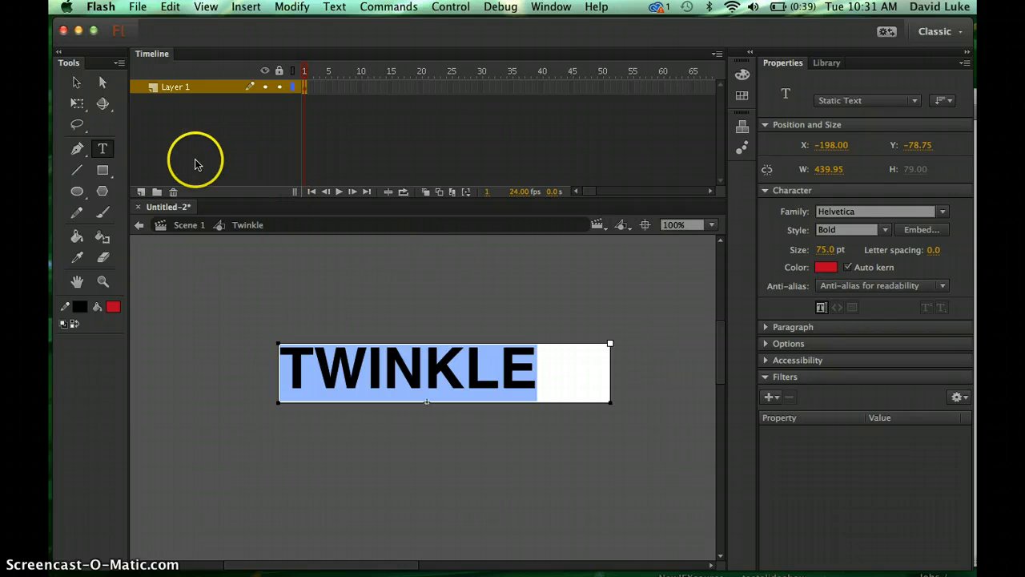
Step: Move the TWINKLE text block over the symbol's center mark, to about X -173, Y -34
click(76, 83)
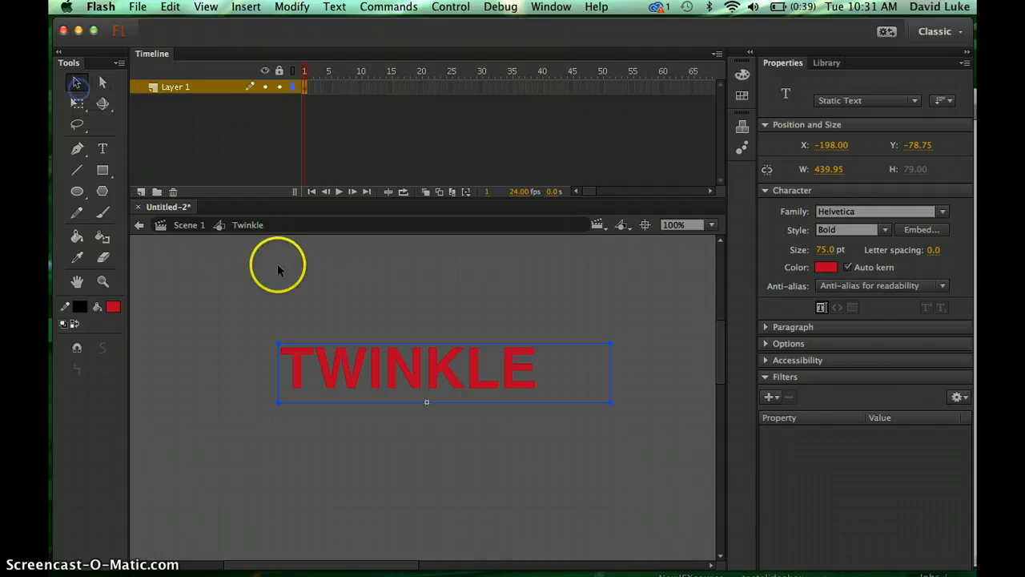
drag(353, 356, 372, 391)
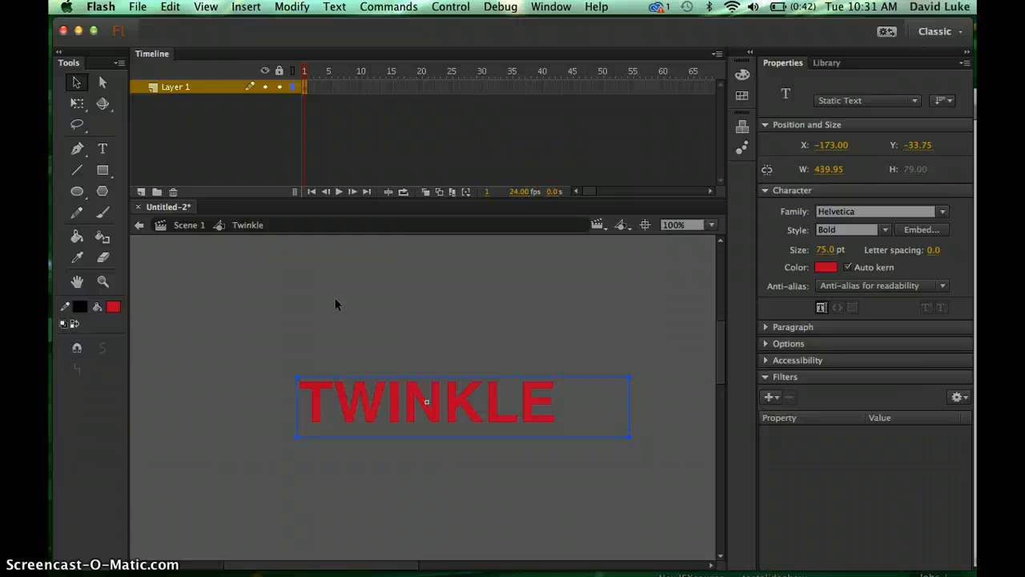
Step: Break apart the TWINKLE text twice, first into separate letters and finally into filled shapes
click(293, 6)
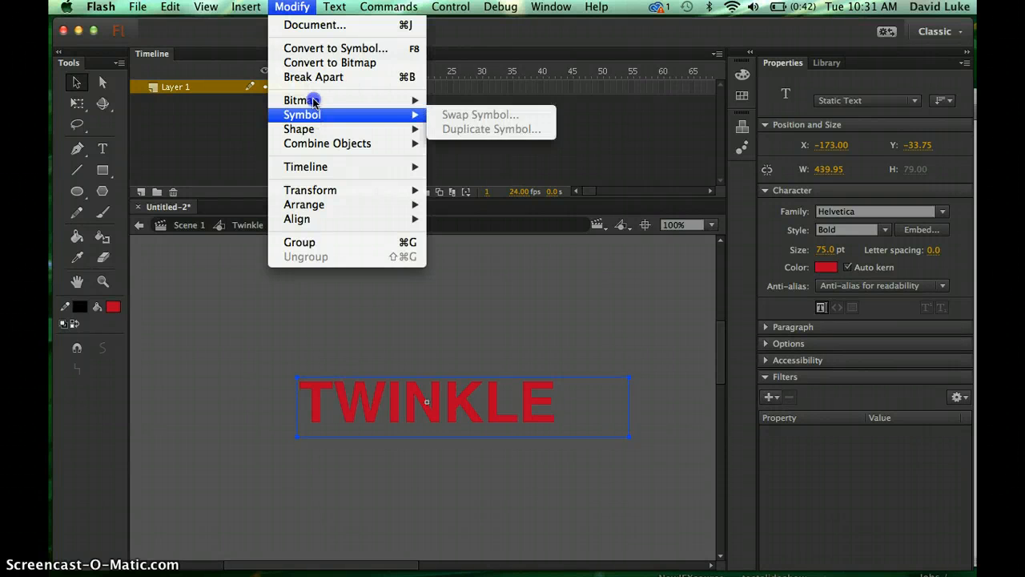
mouse_move(310, 170)
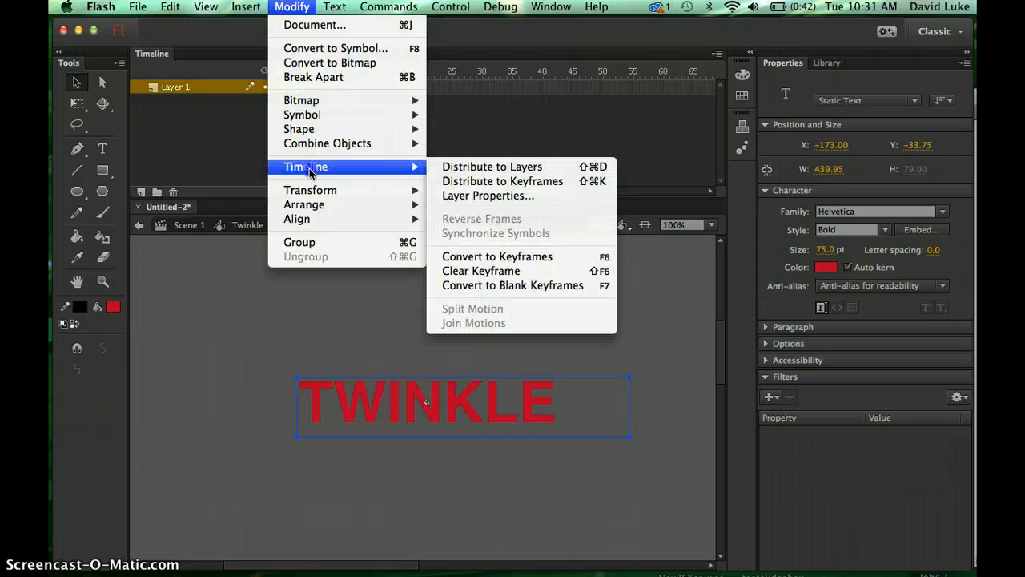
click(306, 76)
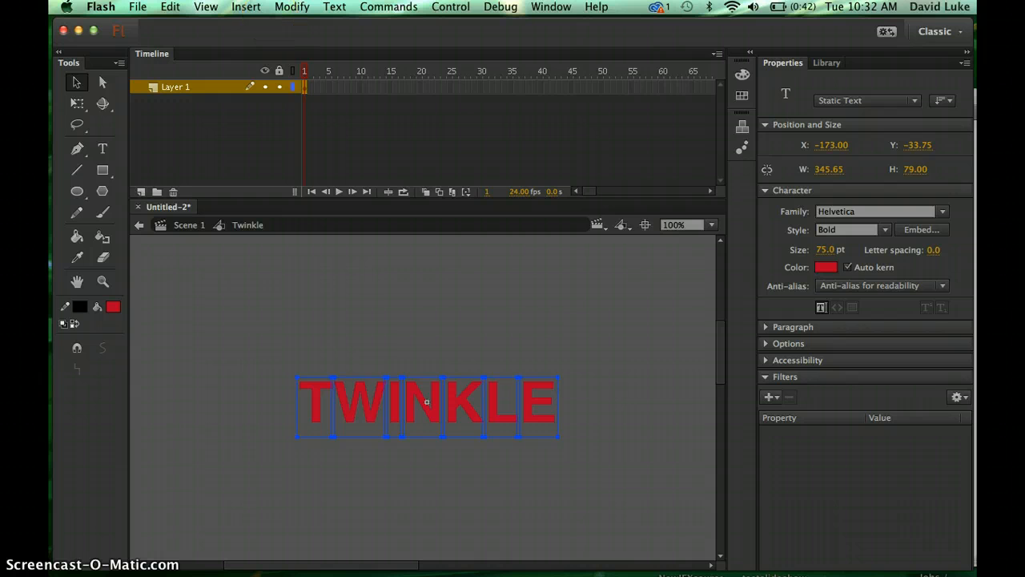
click(291, 6)
click(308, 78)
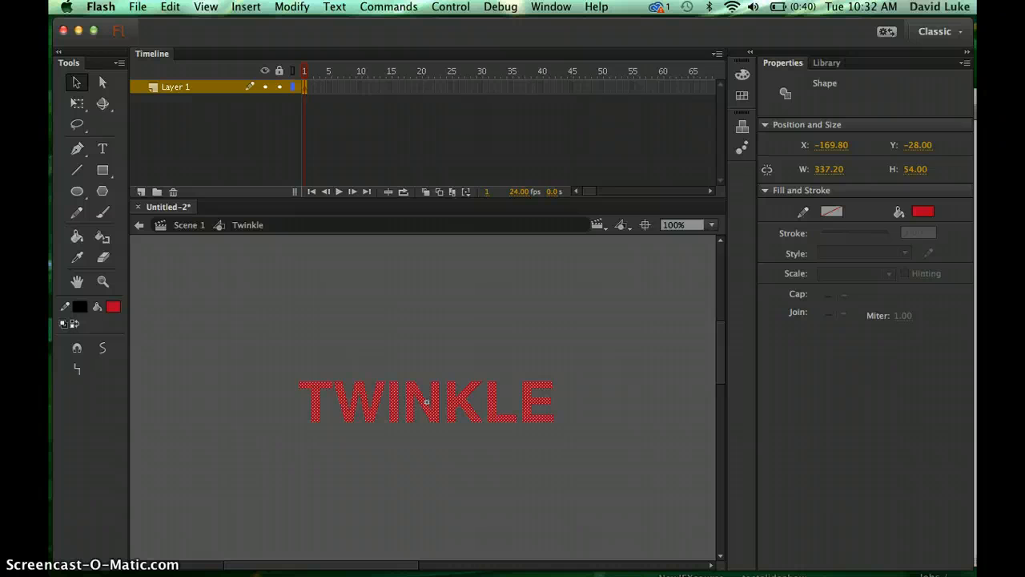
Step: Return to Scene 1 and rename Layer 1 as Twinkle 1
click(187, 227)
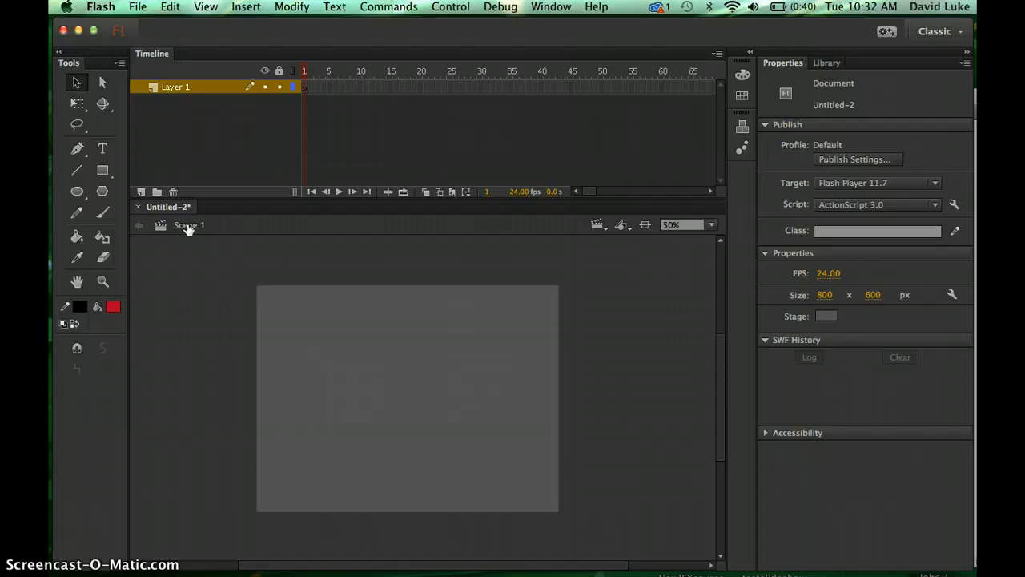
double_click(177, 88)
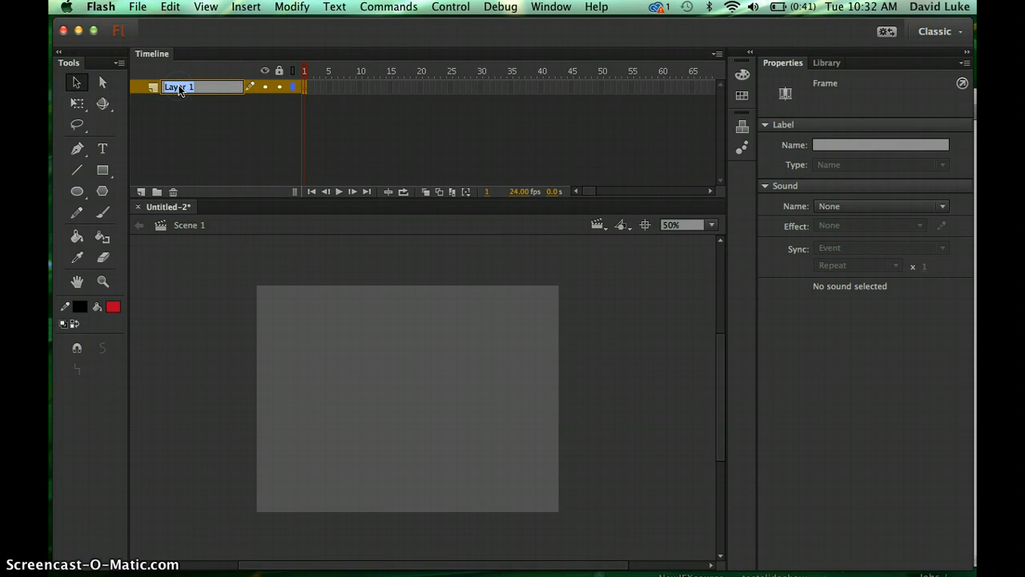
text(Twinkle 1)
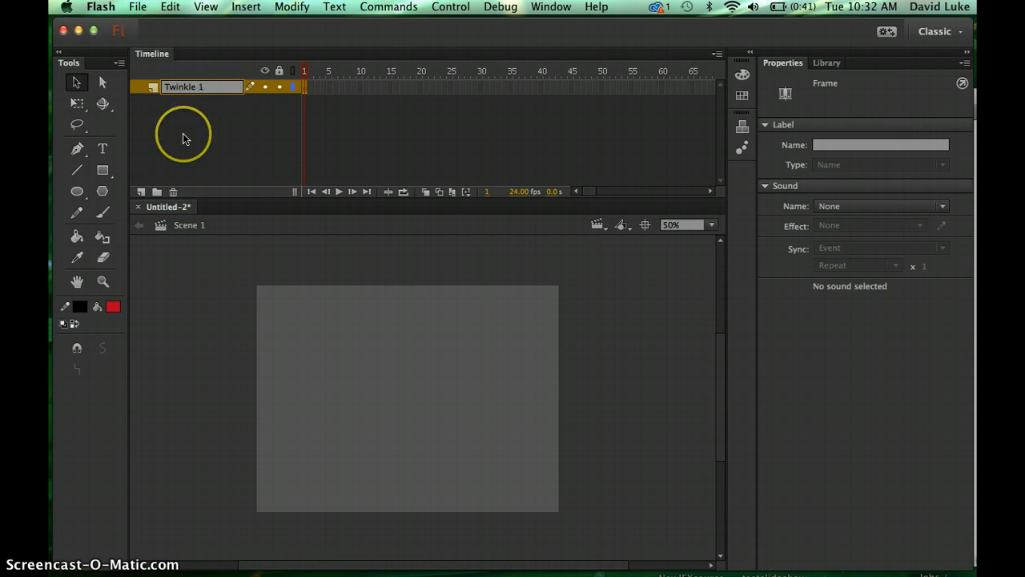
click(183, 133)
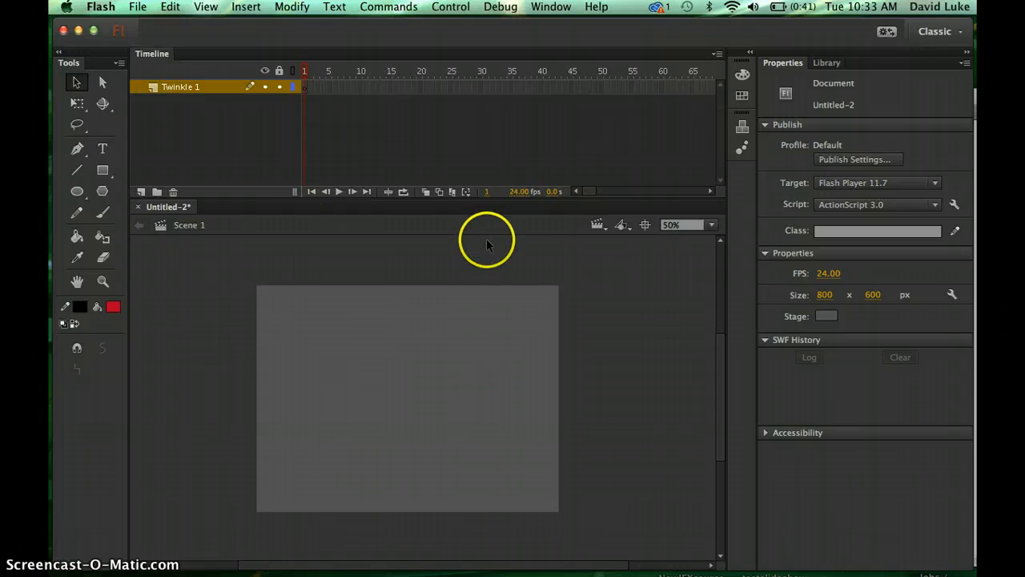
Step: Place the Twinkle symbol just outside the stage's lower-left edge and insert a frame at frame 70 of the Twinkle 1 layer
click(826, 62)
drag(782, 253, 203, 497)
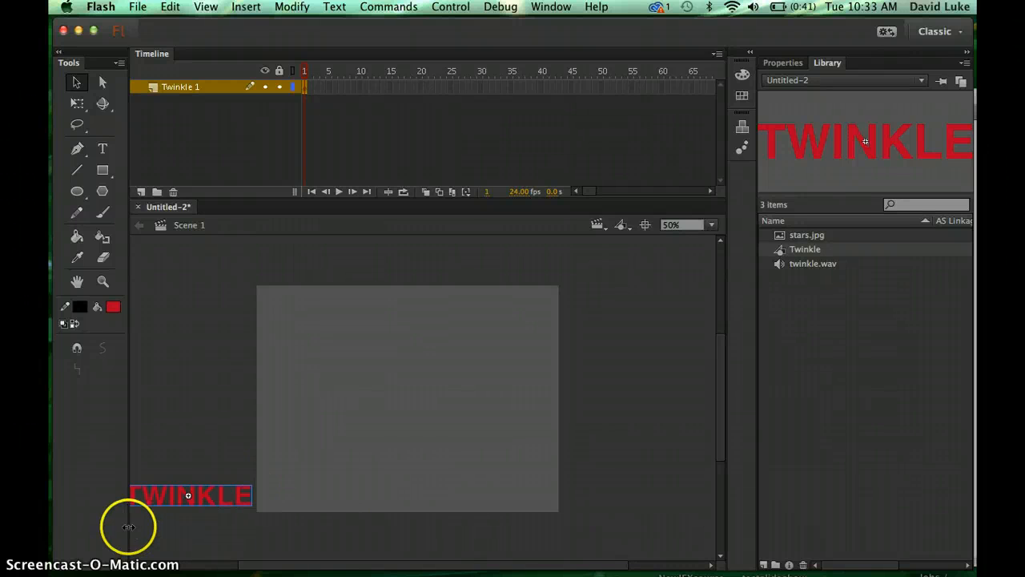
click(711, 190)
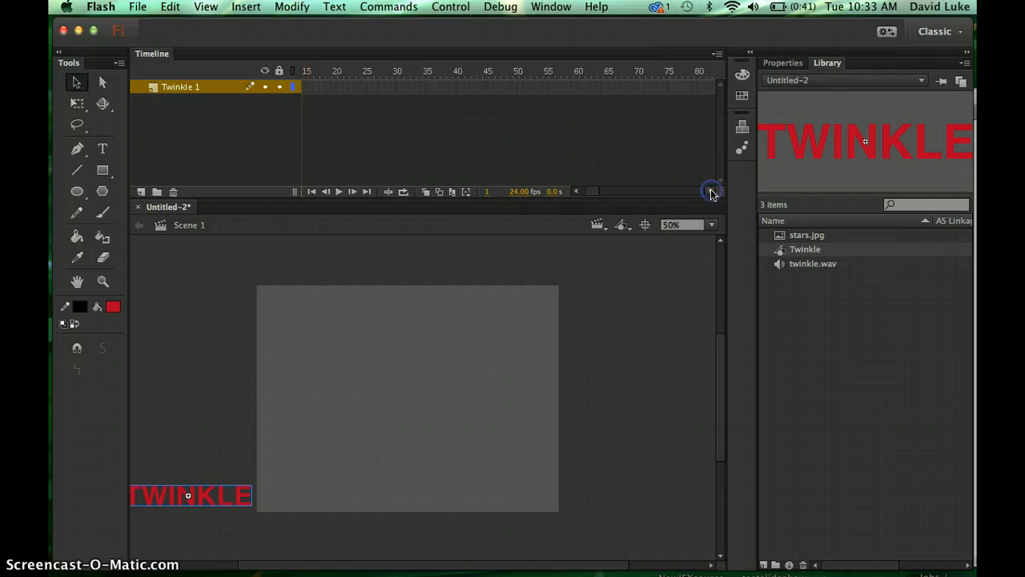
click(637, 89)
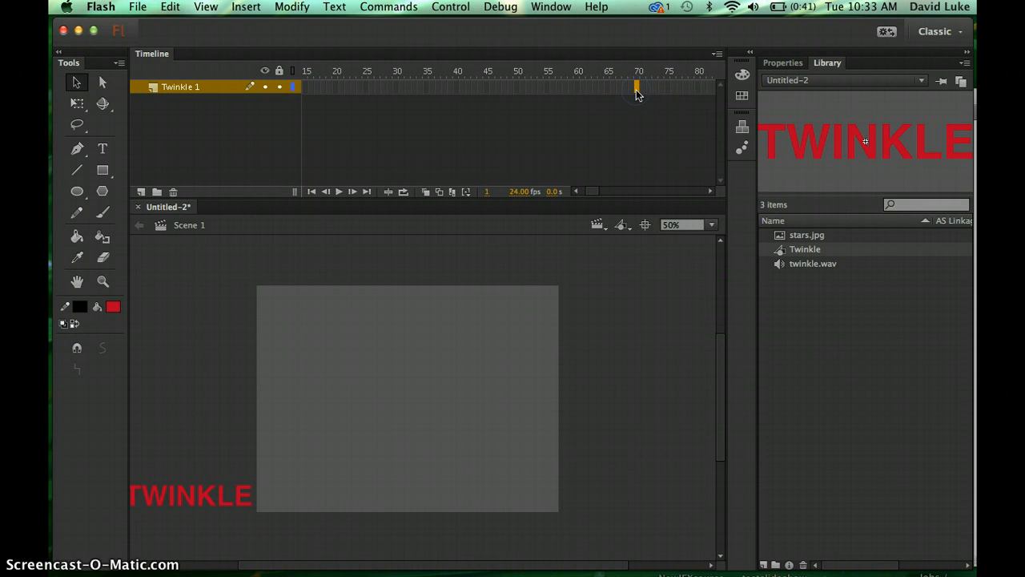
right_click(636, 88)
click(680, 171)
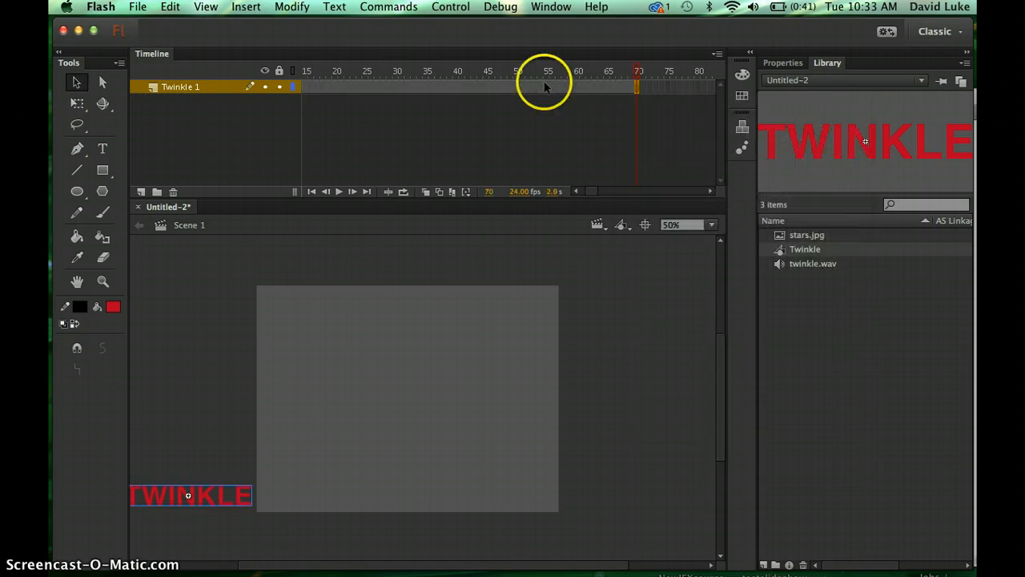
Step: Create a motion tween on Twinkle 1 and move the word horizontally to just outside the stage's lower-right edge at frame 70
click(535, 86)
right_click(535, 86)
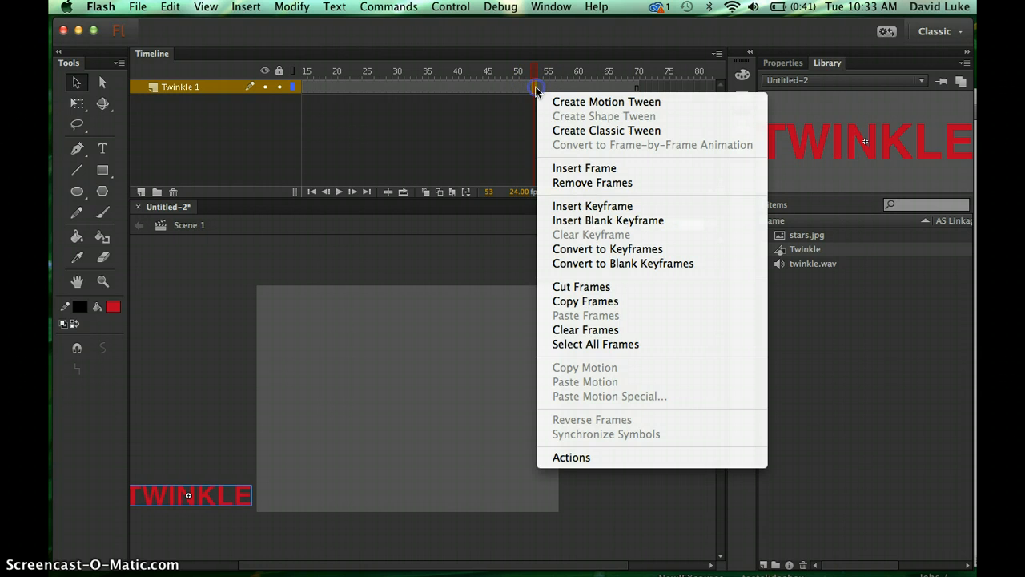
click(581, 100)
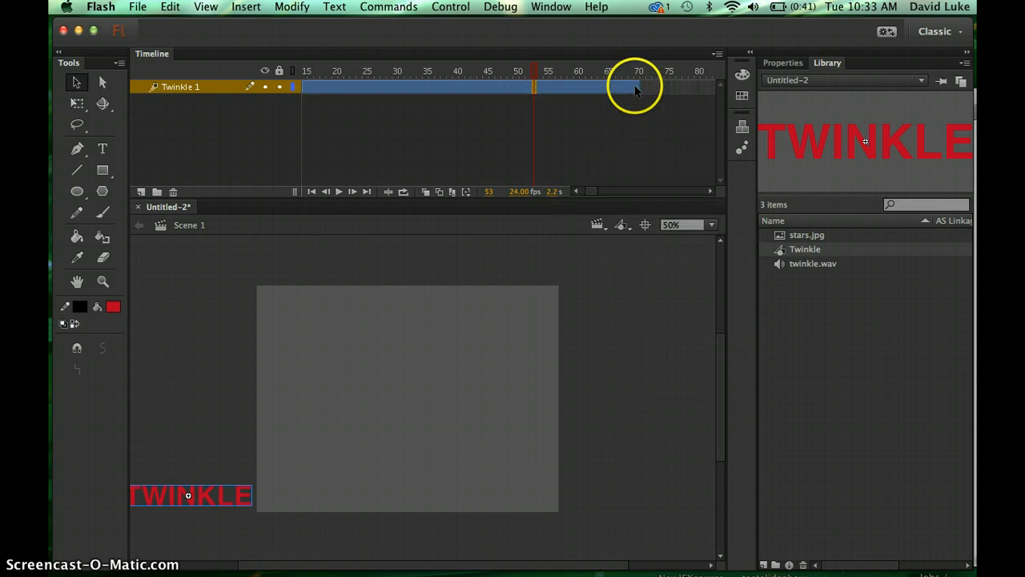
click(636, 87)
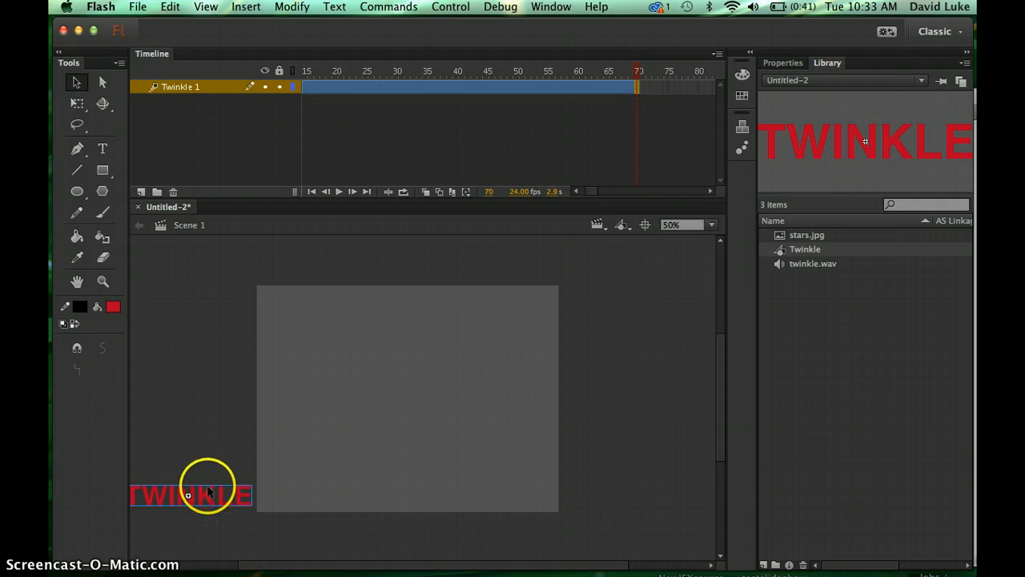
drag(223, 498, 643, 500)
drag(658, 497, 666, 495)
mouse_move(638, 71)
mouse_down()
mouse_move(472, 83)
mouse_move(497, 97)
mouse_move(651, 86)
mouse_up()
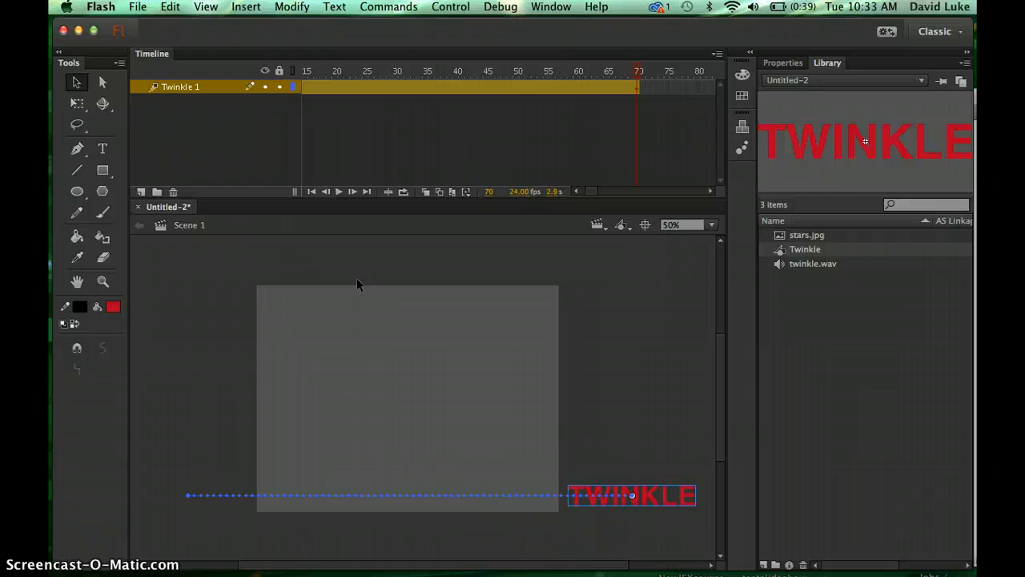
Step: Add a new layer above Twinkle 1 and name it Twinkle 2
click(141, 192)
double_click(171, 89)
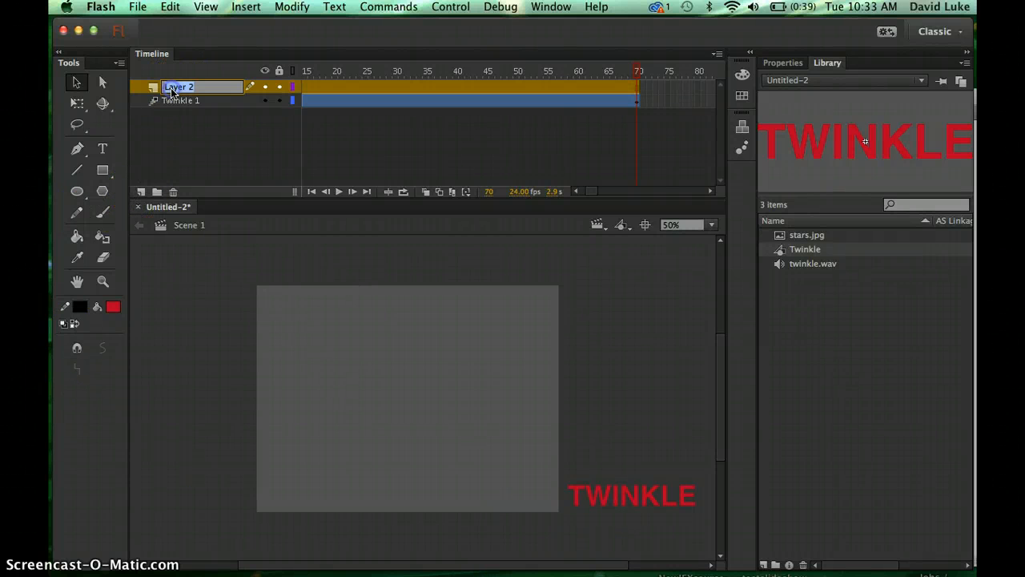
text(Twinkle 2)
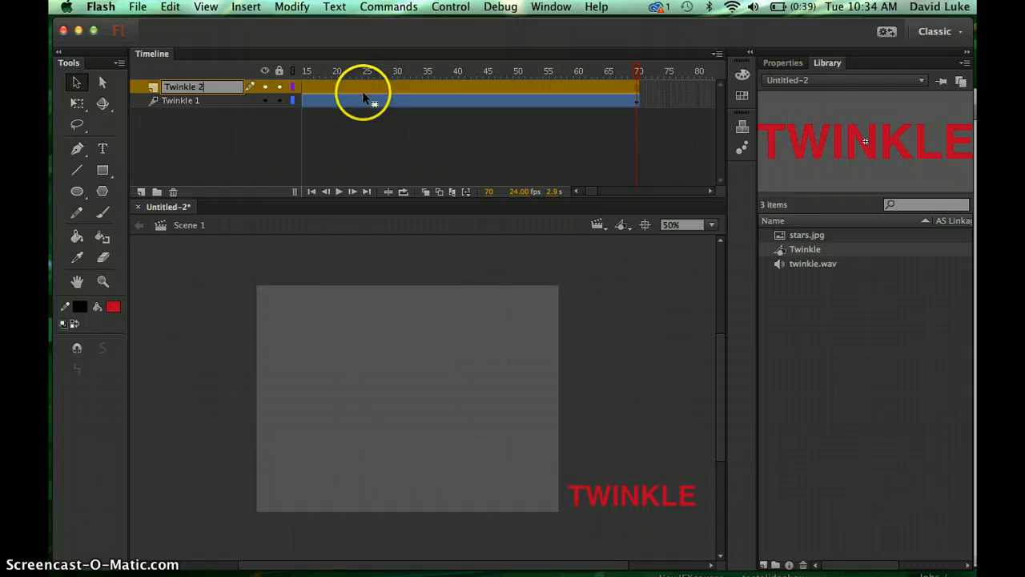
click(359, 121)
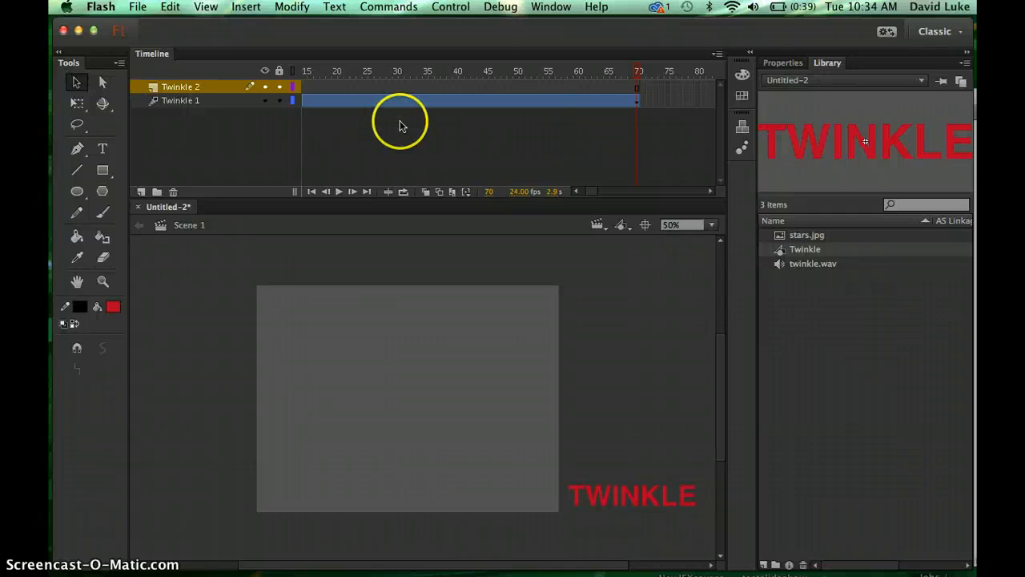
Step: Insert a keyframe at frame 60 of Twinkle 2 and place the Twinkle symbol just above the stage, near its middle
click(577, 87)
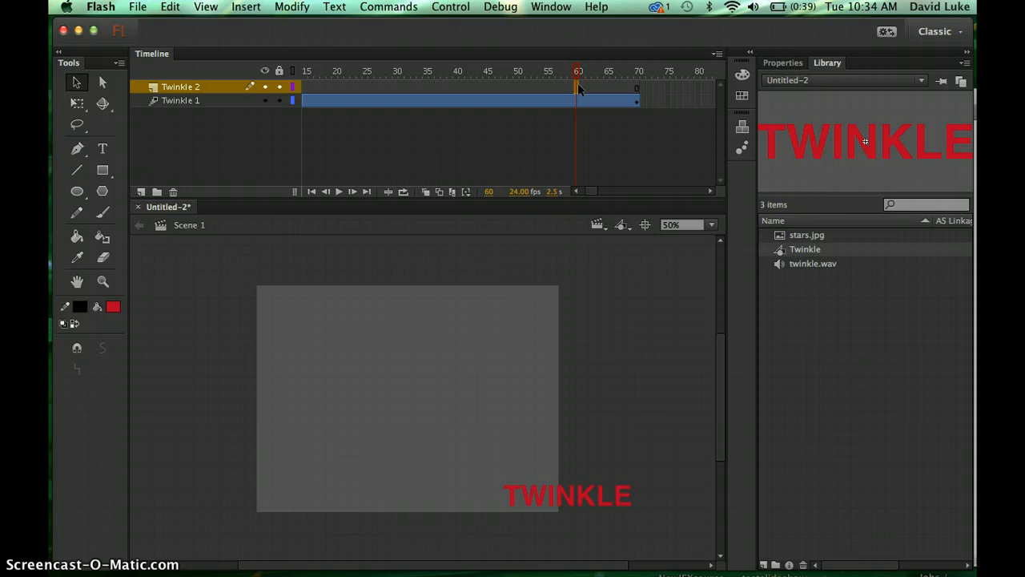
right_click(580, 88)
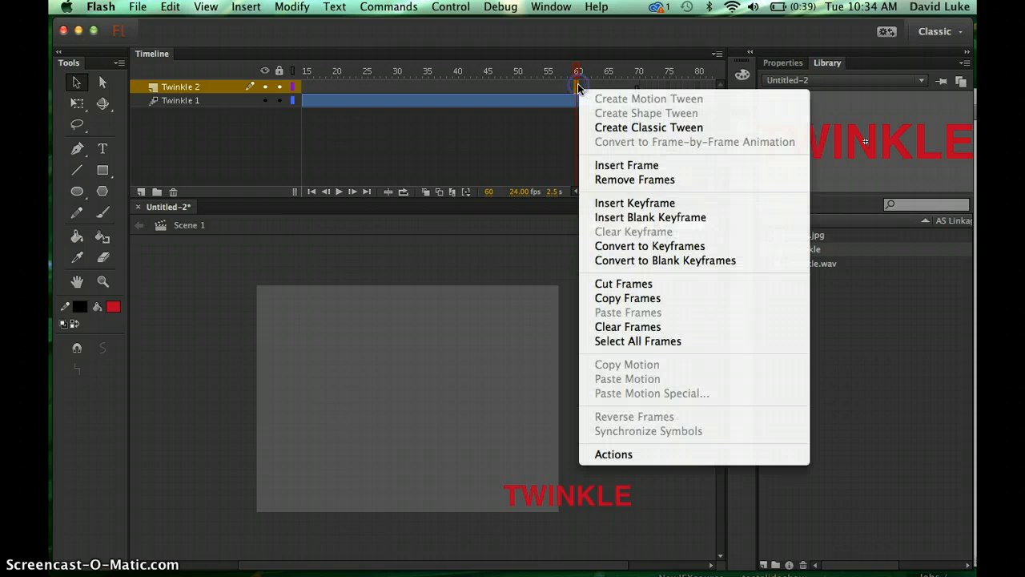
click(640, 206)
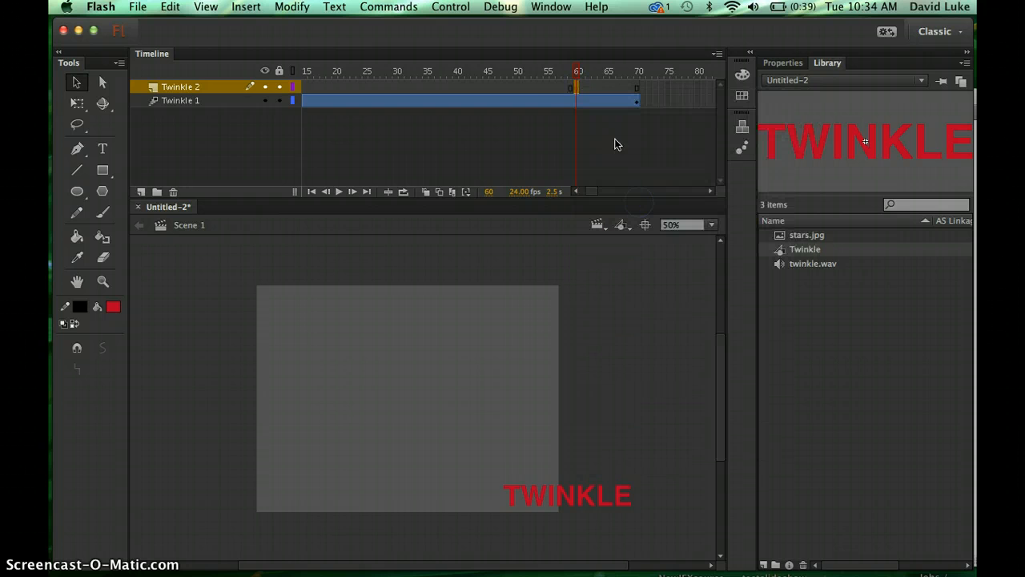
click(579, 86)
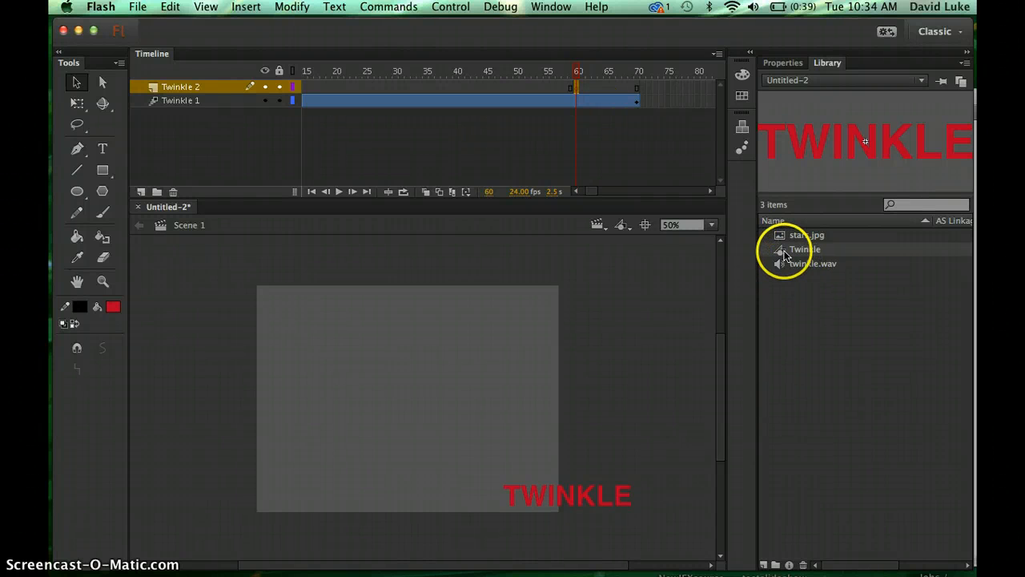
drag(784, 254, 416, 270)
Step: Extend the Twinkle 2 layer to frame 130 with an inserted frame and create a motion tween on that span
click(710, 191)
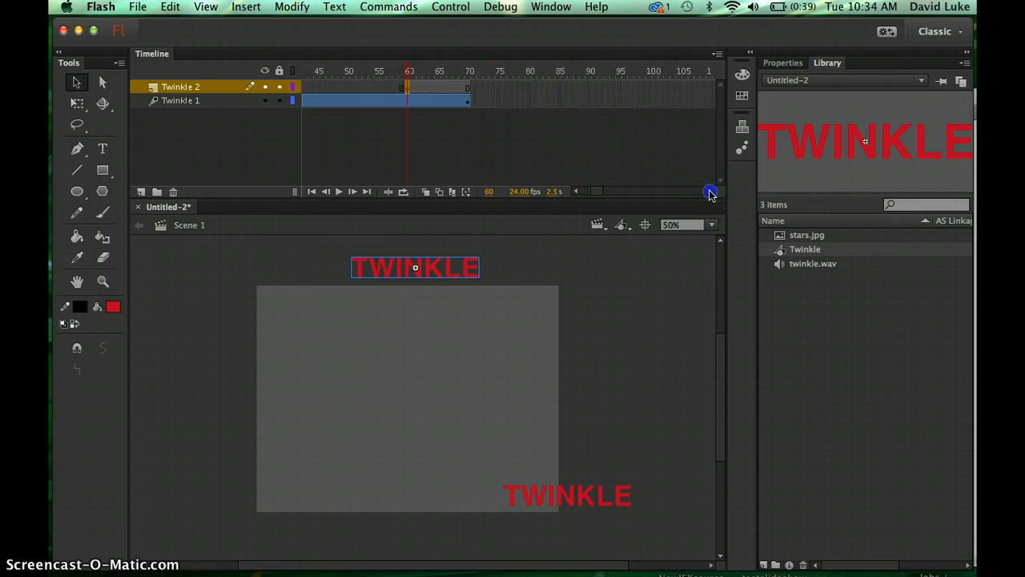
click(710, 192)
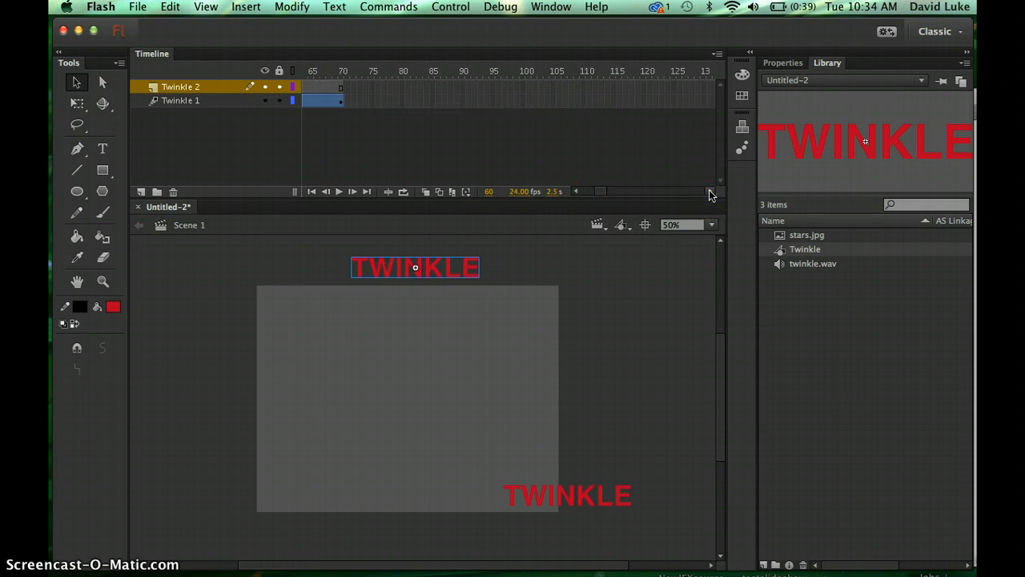
click(704, 89)
right_click(704, 90)
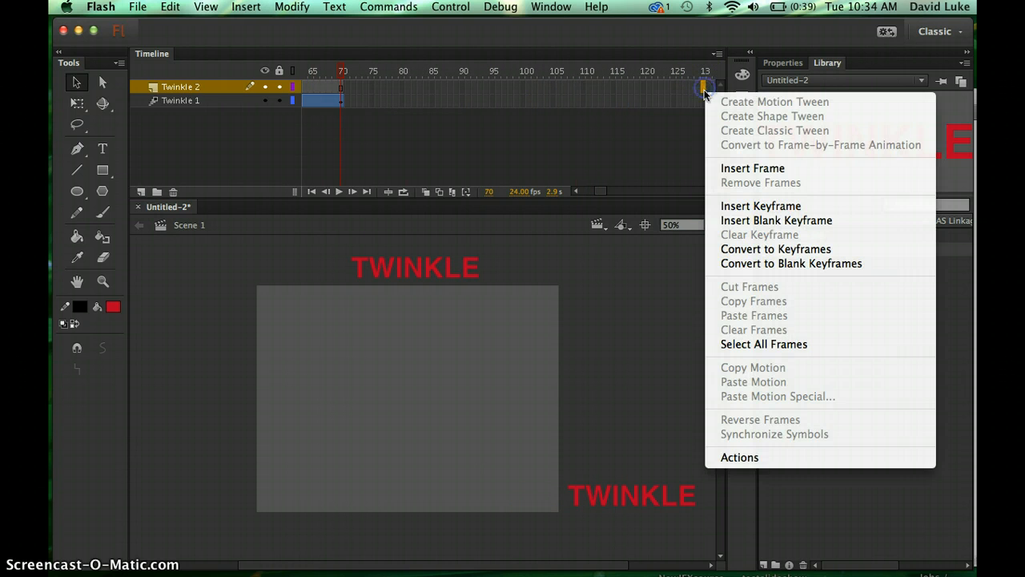
click(753, 168)
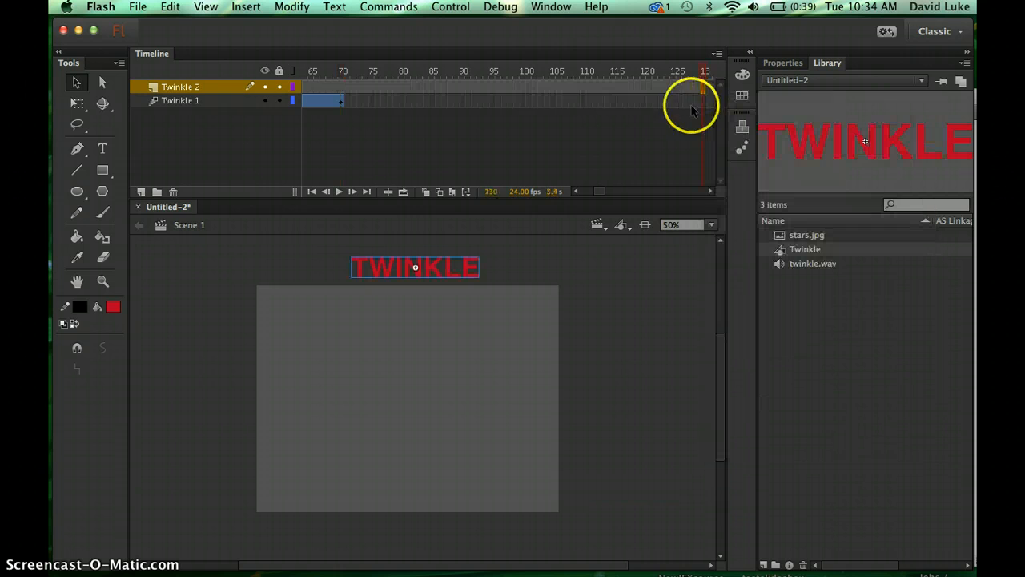
click(653, 88)
right_click(653, 89)
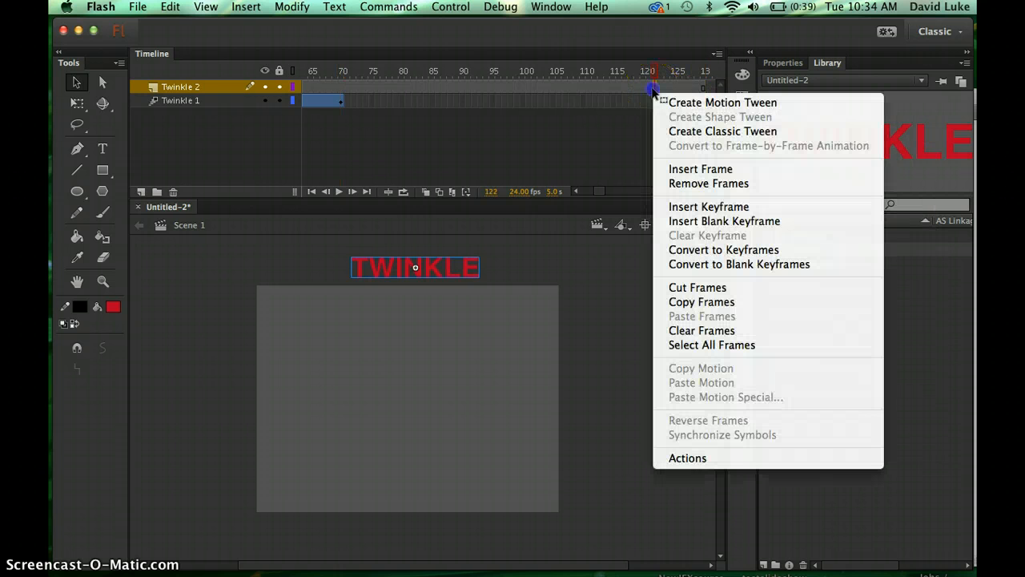
click(704, 102)
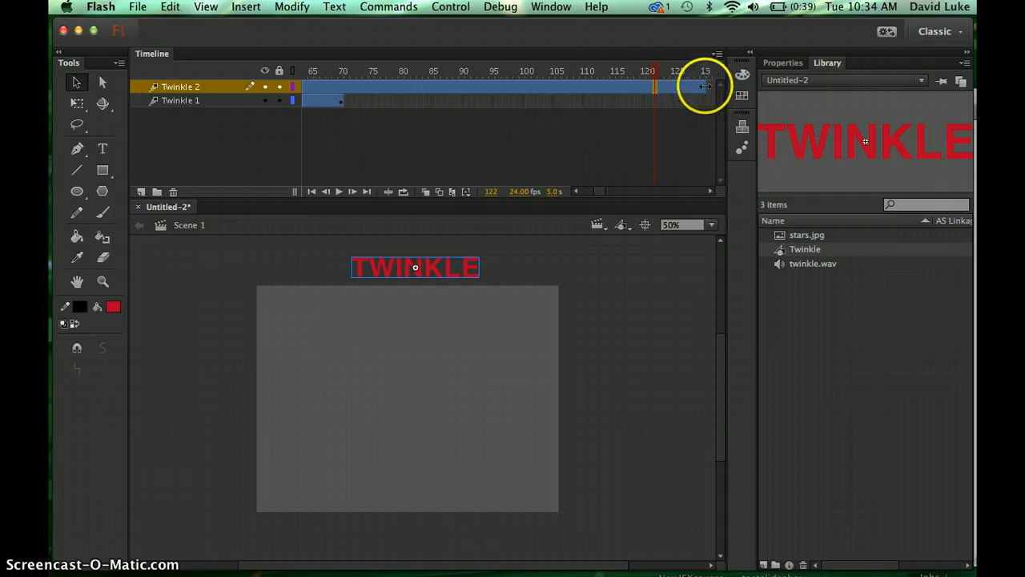
Step: At frame 130 of Twinkle 2, move the word straight down to just below the stage, and scrub the playhead back to frame 1
click(703, 87)
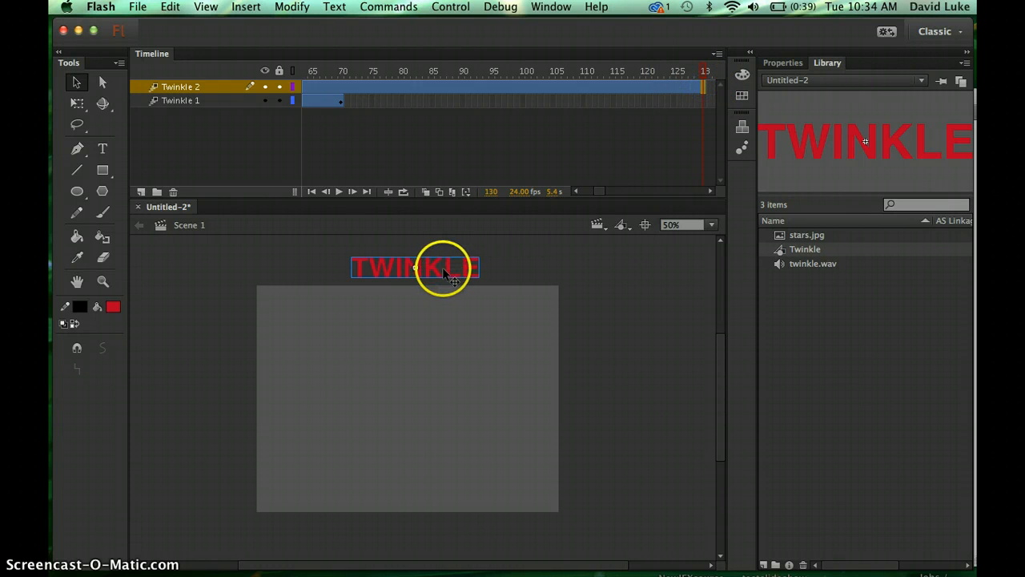
drag(430, 265, 435, 531)
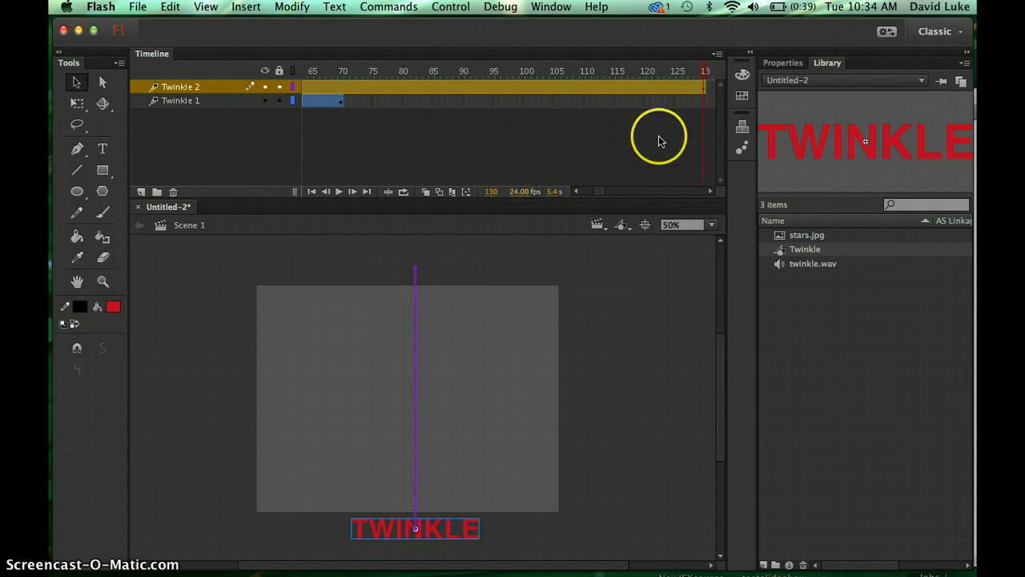
click(703, 71)
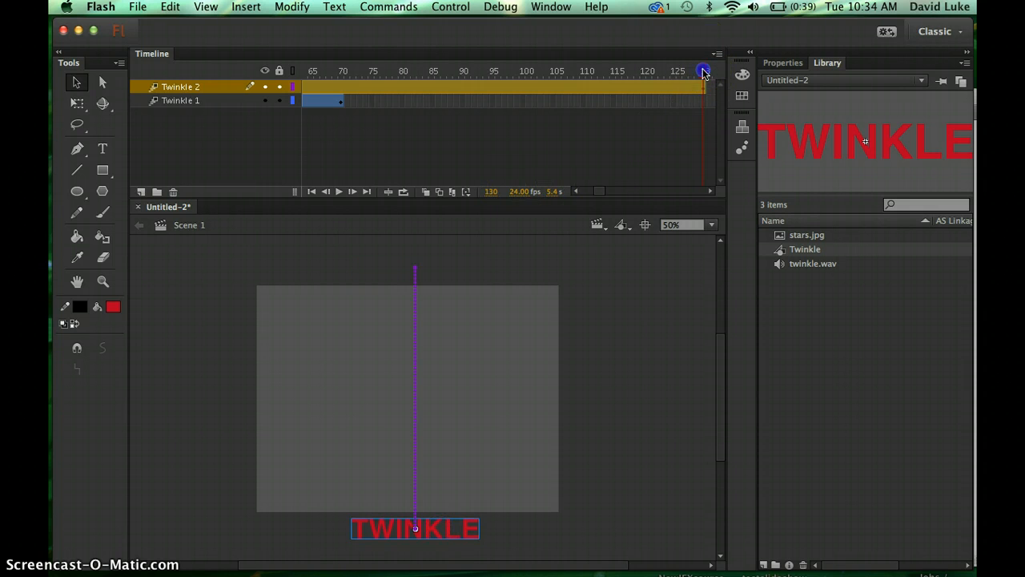
drag(704, 71, 233, 125)
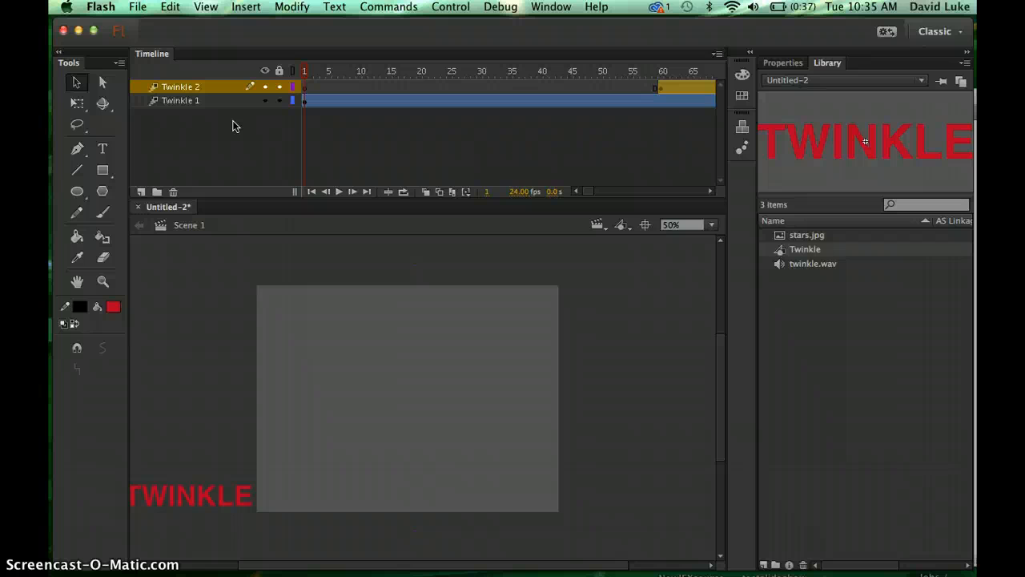
click(223, 166)
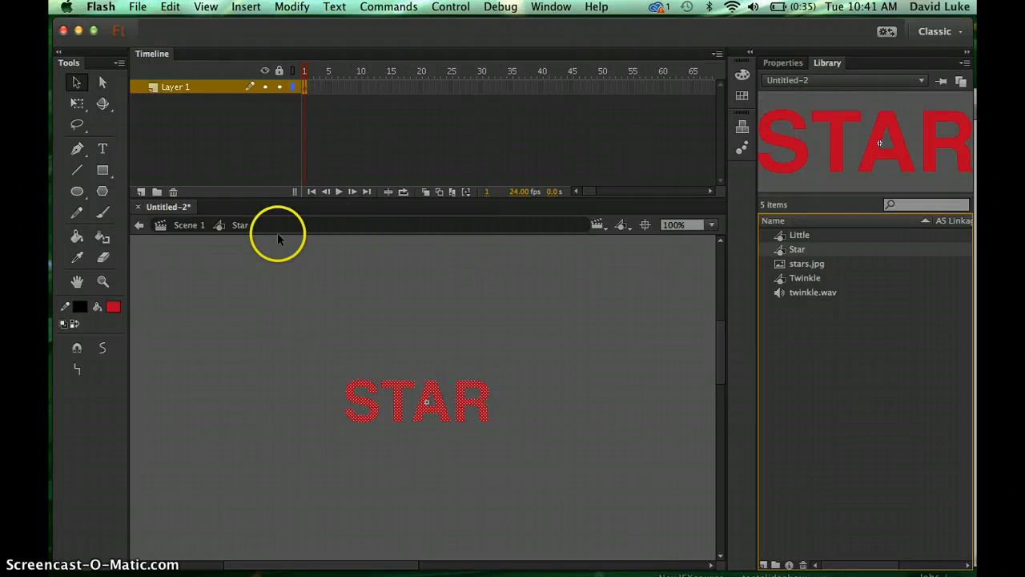
Step: Leave the Star symbol and return to Scene 1
click(189, 225)
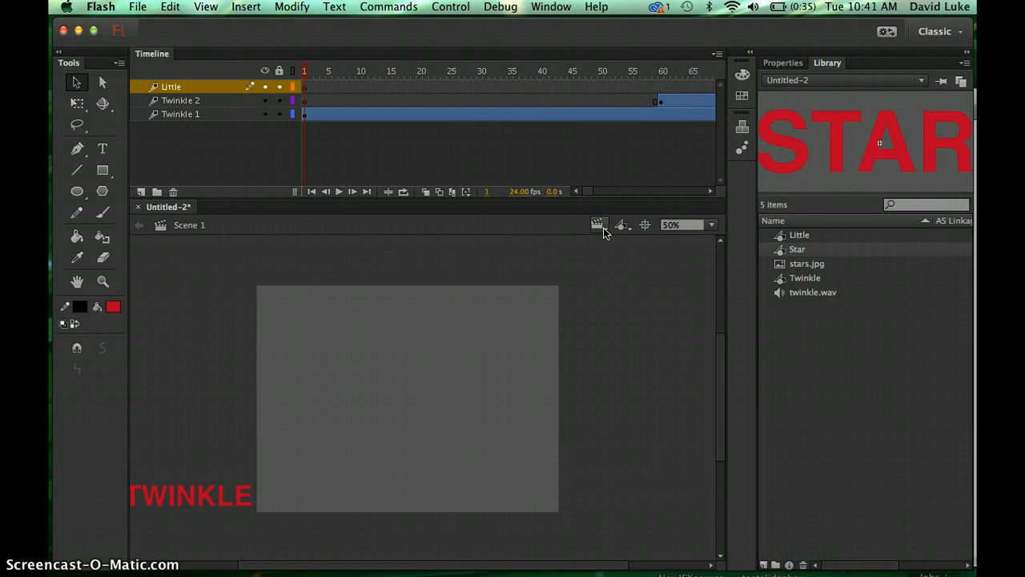
Step: Inspect the Little and Star symbols from the library in symbol editing, and return to Scene 1
click(516, 281)
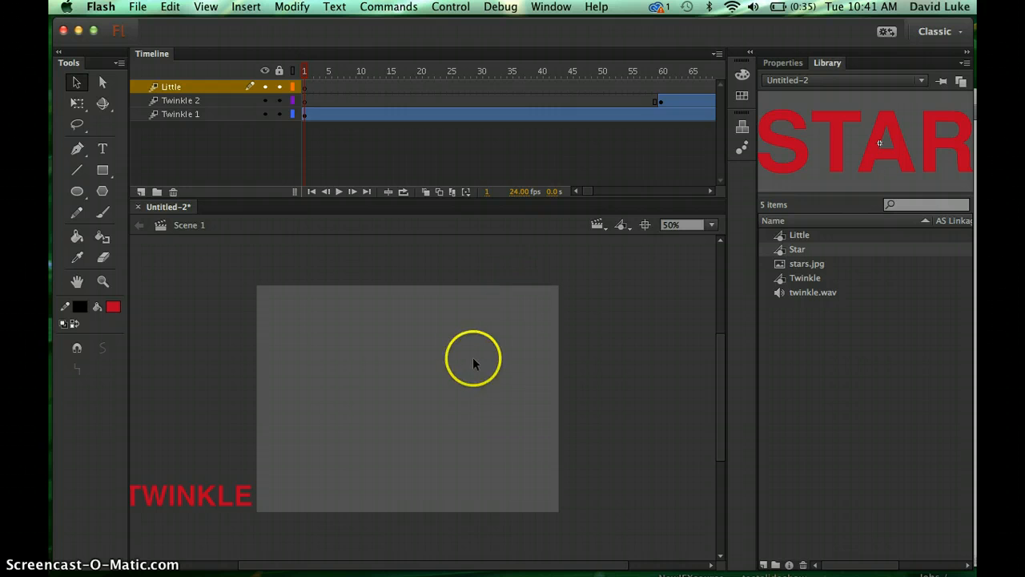
double_click(781, 236)
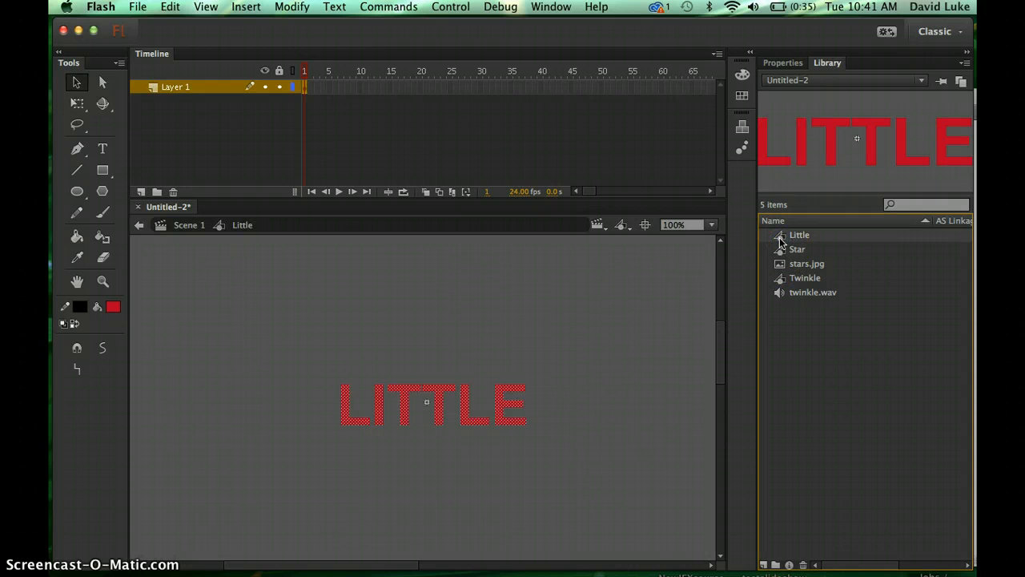
double_click(781, 251)
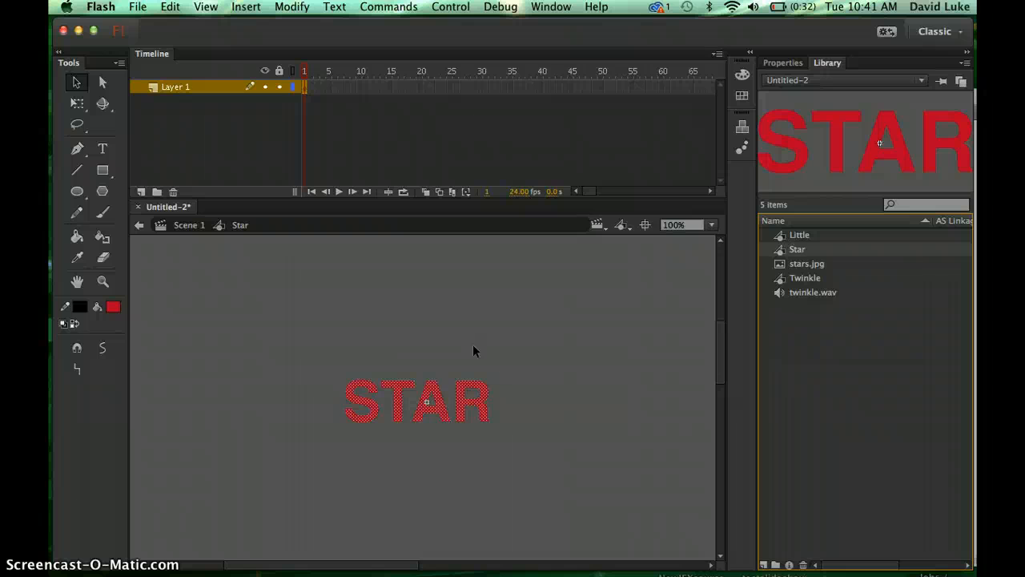
click(186, 228)
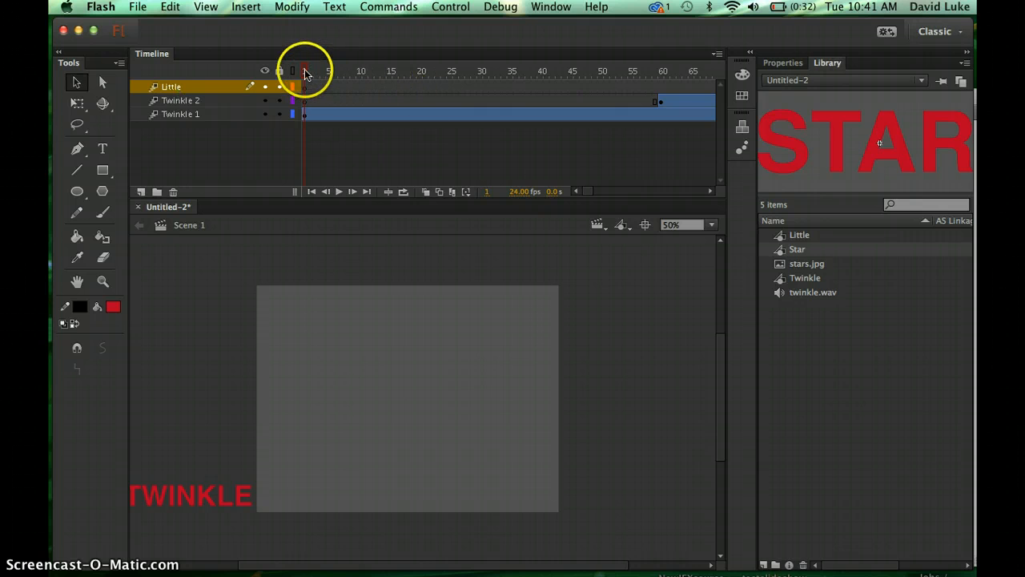
Step: Scrub the playhead to about frame 136 to preview the word animations, and bring it back to frame 1
drag(305, 72, 638, 72)
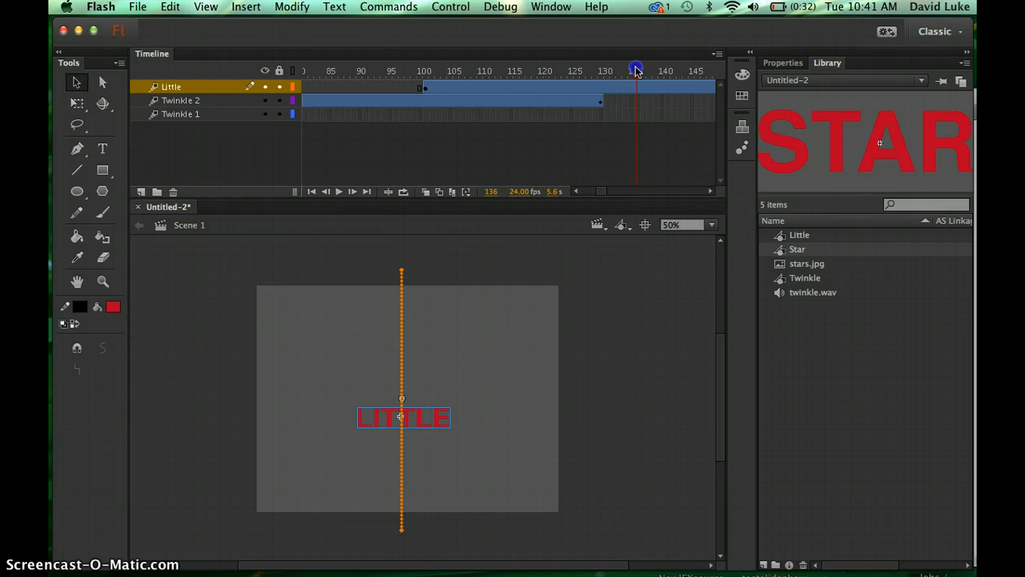
drag(637, 71, 171, 87)
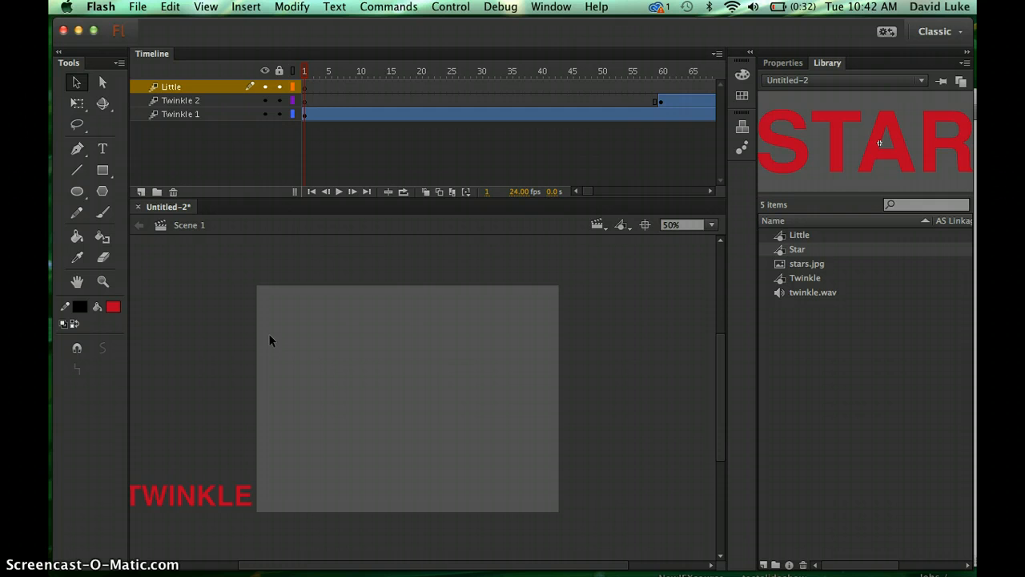
click(227, 371)
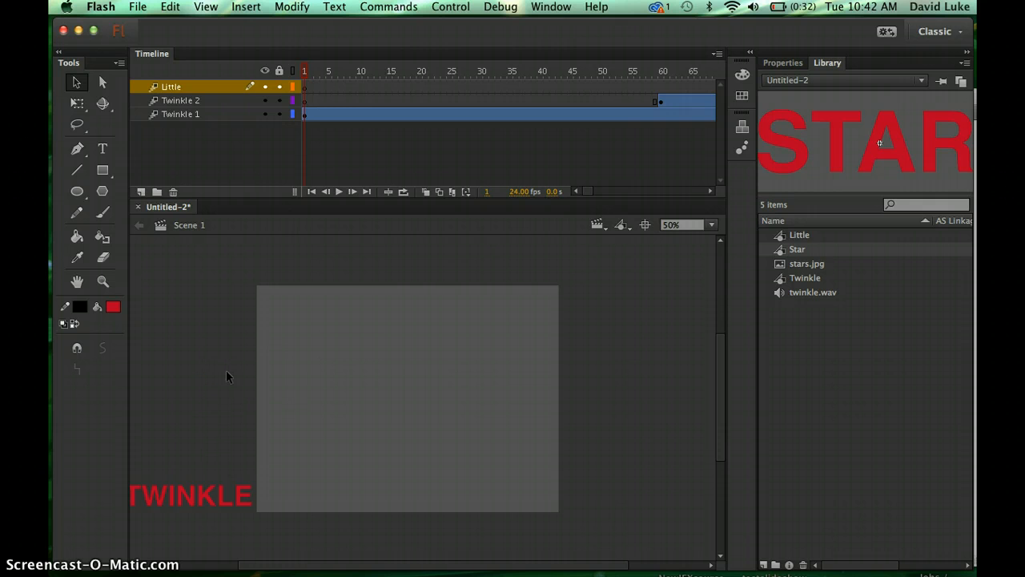